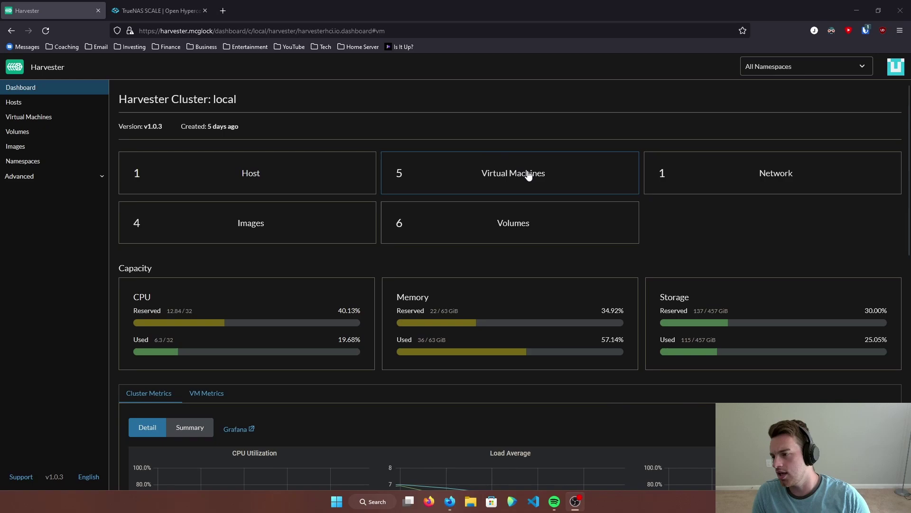
Look over the virtual machines list and the default cluster VLAN network configuration
click(503, 183)
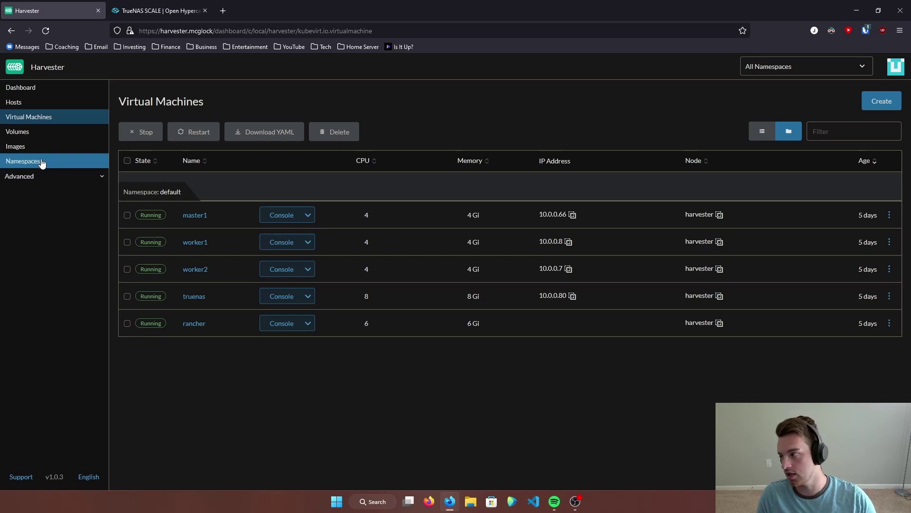
click(42, 178)
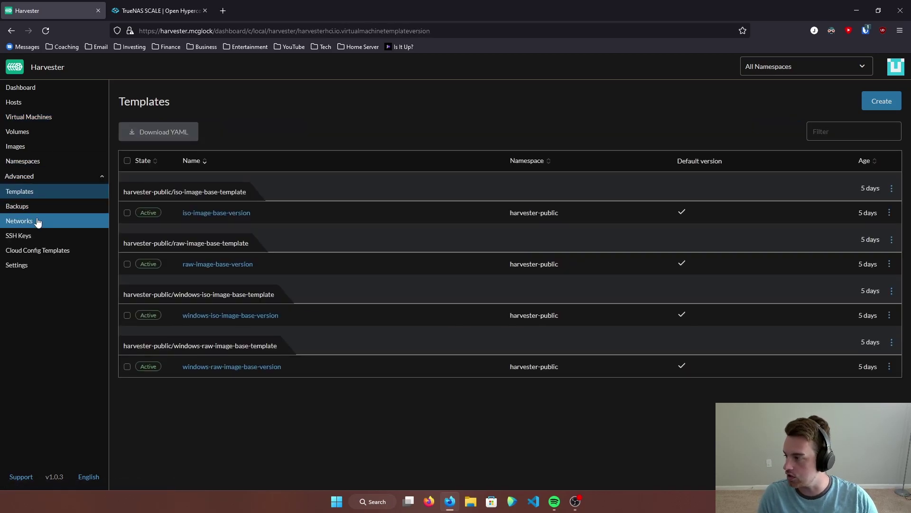
click(38, 223)
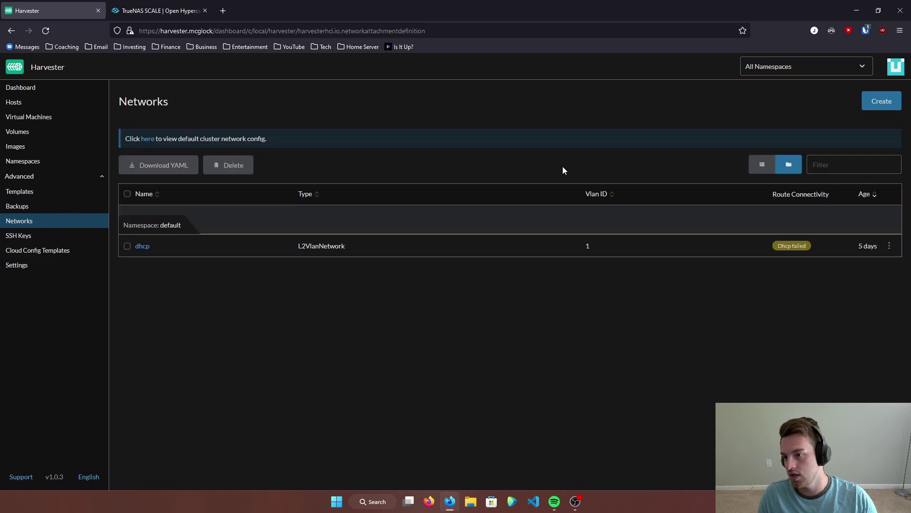
click(148, 140)
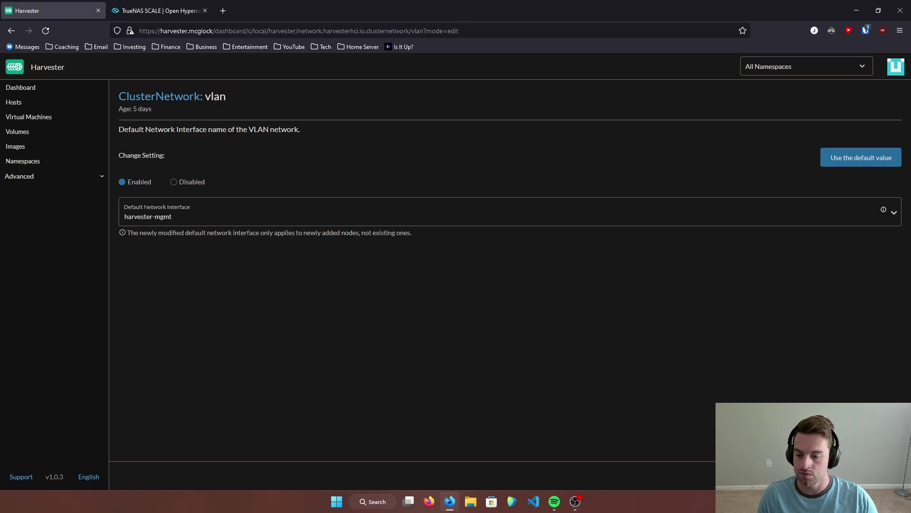
click(880, 475)
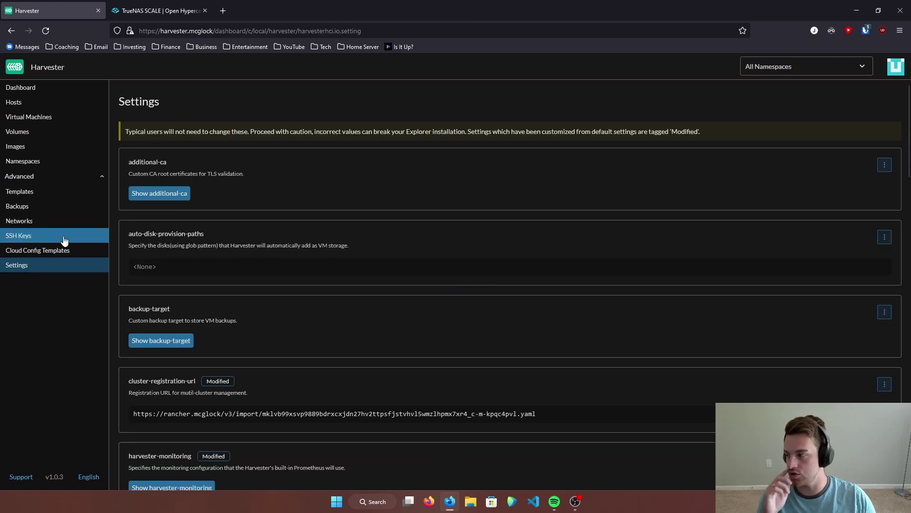
Draft a network named dhcp with VLAN ID 1, view its automatic DHCP route settings, and leave without creating it
click(44, 222)
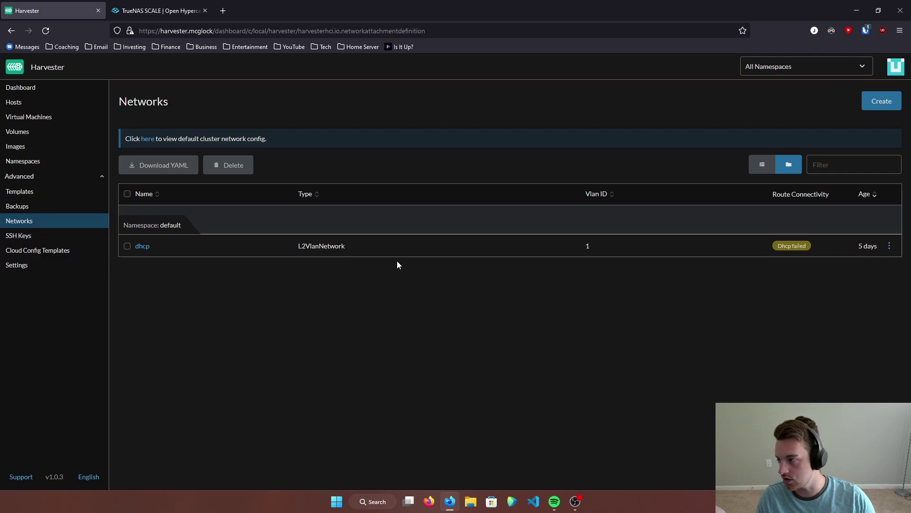
click(881, 107)
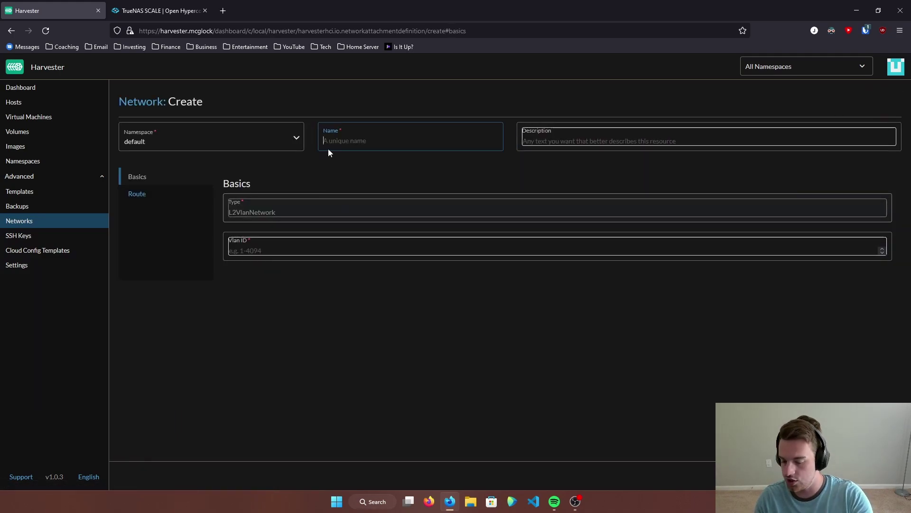
text(dhcp)
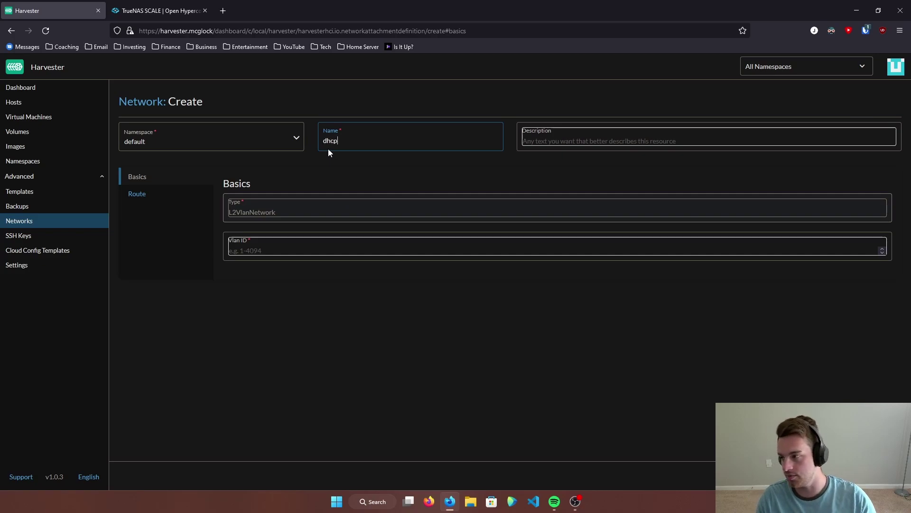
click(292, 248)
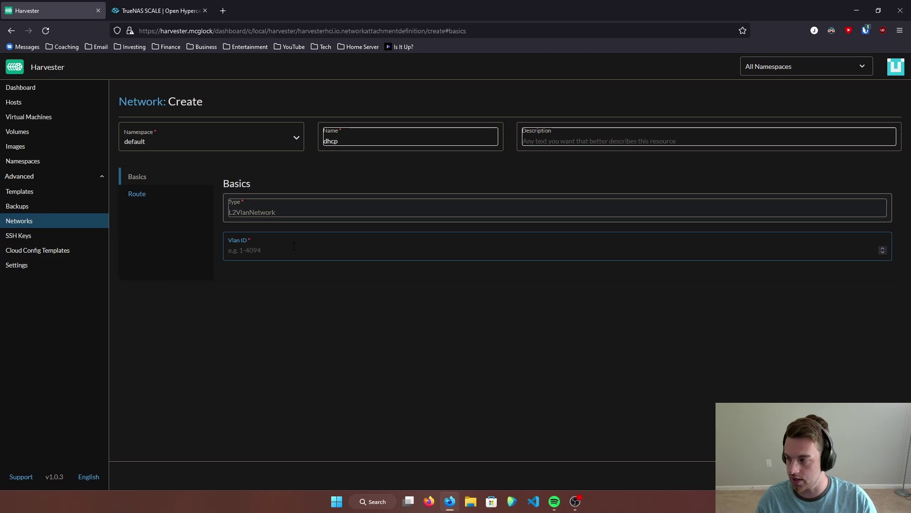
text(1)
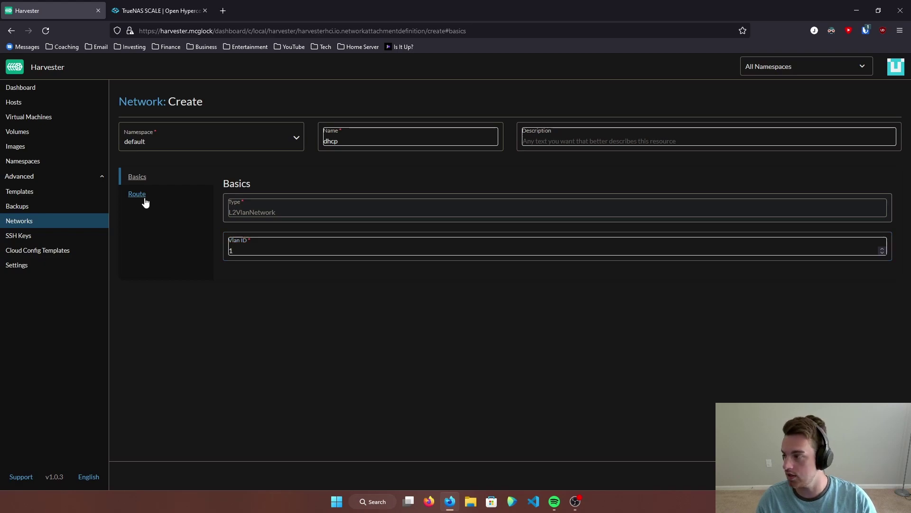
click(142, 197)
click(248, 250)
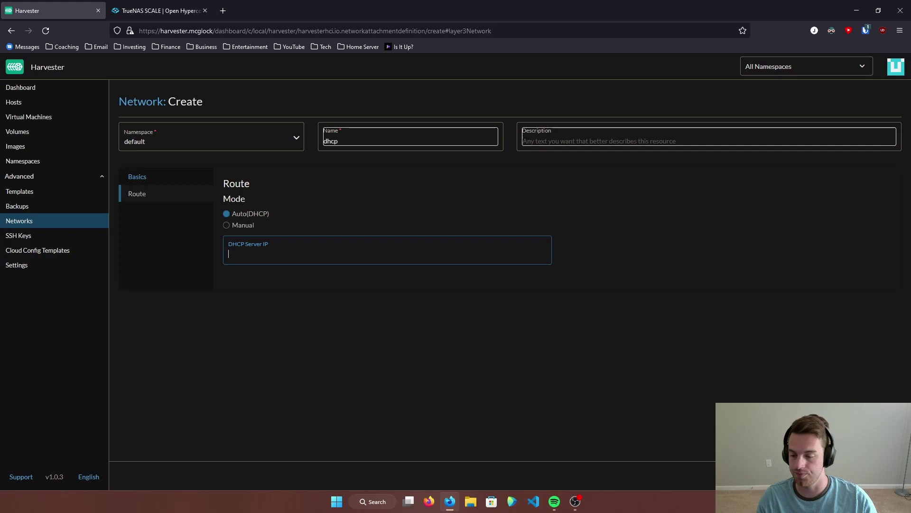
key(alt+Left)
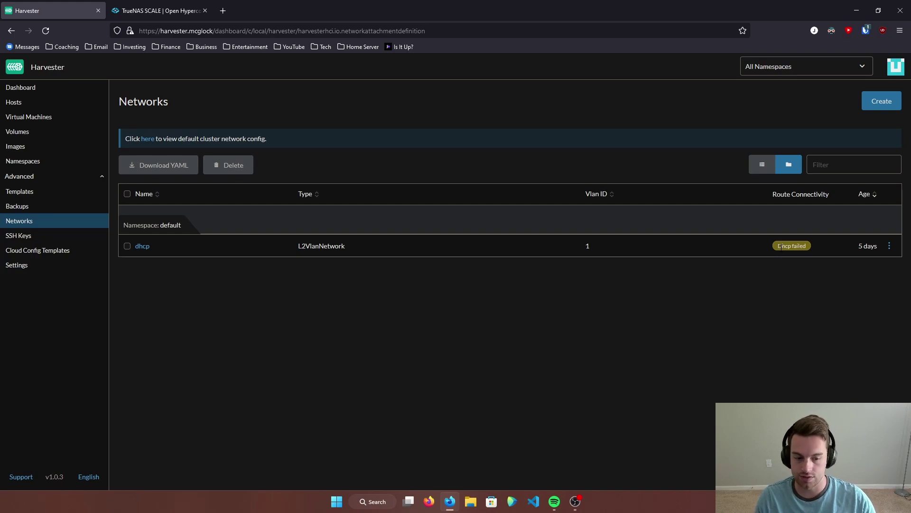
Go through the TrueNAS SCALE website to the stable version's download page, skipping the newsletter signup, and close the site
click(145, 9)
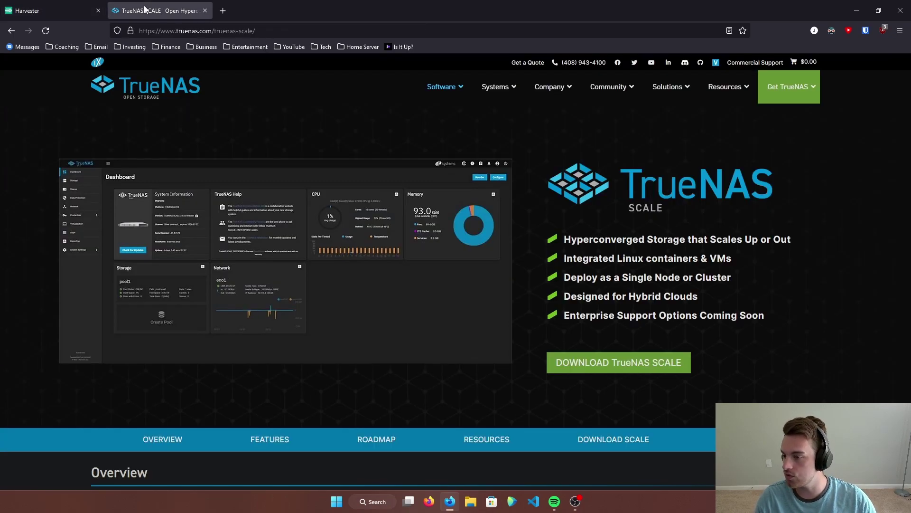
click(642, 368)
click(152, 10)
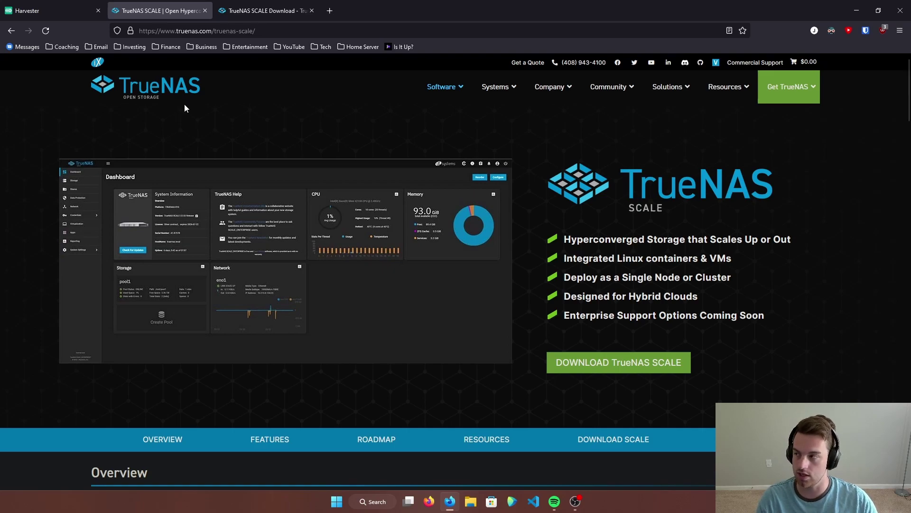
click(261, 11)
click(205, 10)
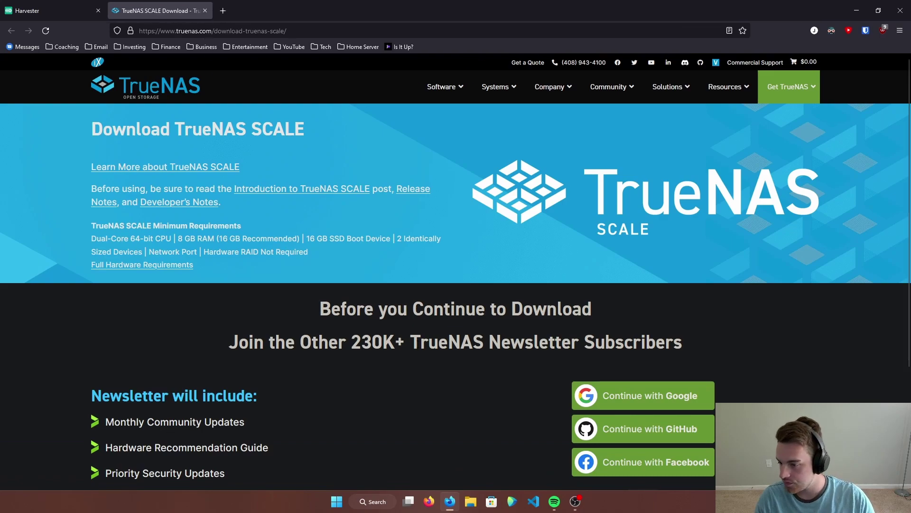
scroll(397, 313, down, 3)
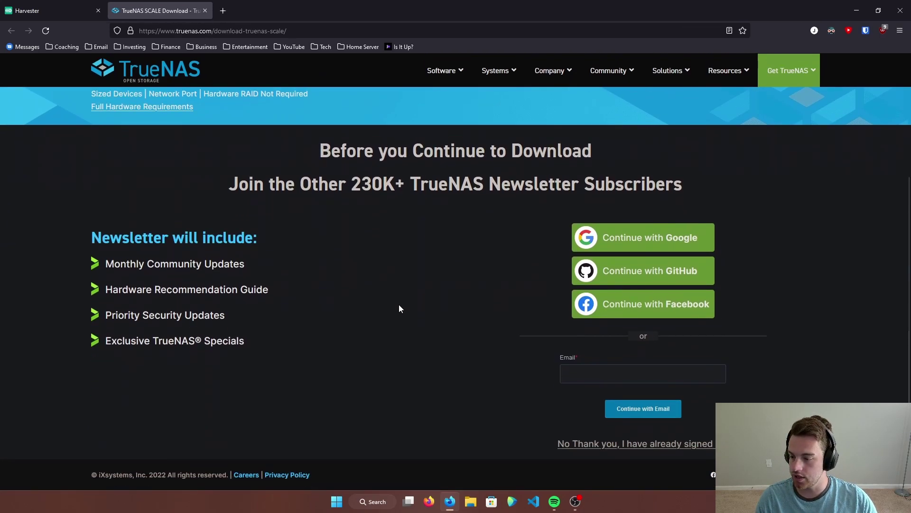
click(596, 448)
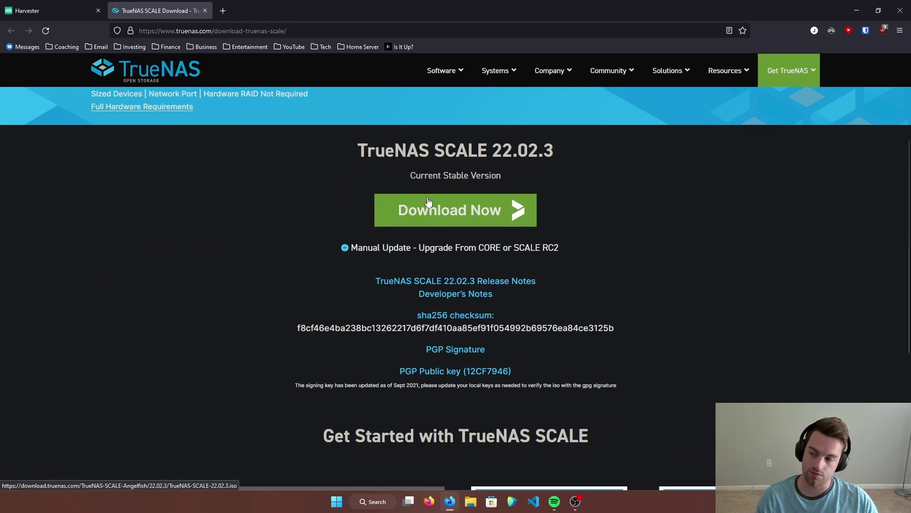
click(205, 10)
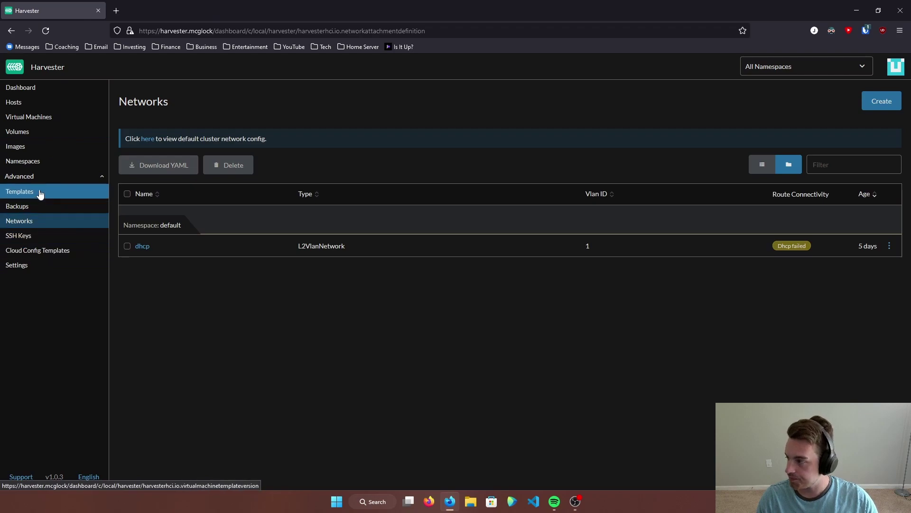
Start a new image with File as its source, open the upload file chooser, and abandon the image
click(36, 153)
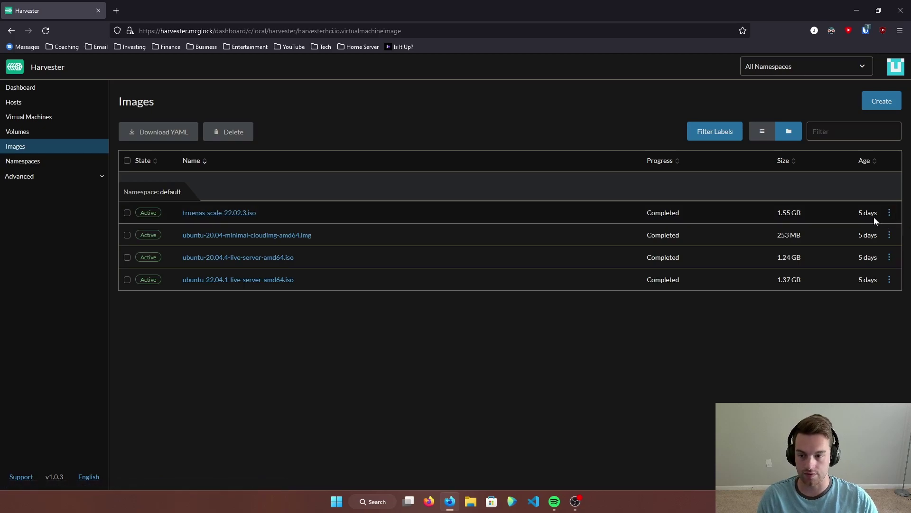
mouse_move(875, 221)
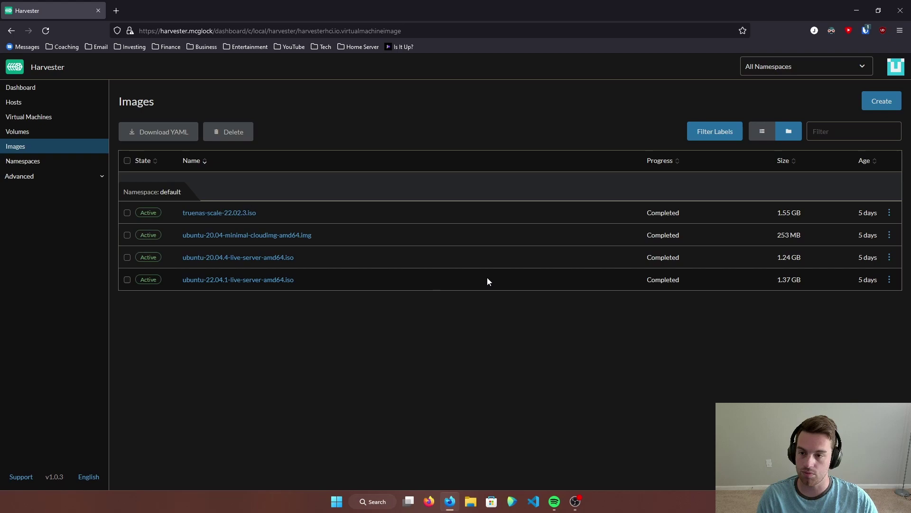
click(882, 101)
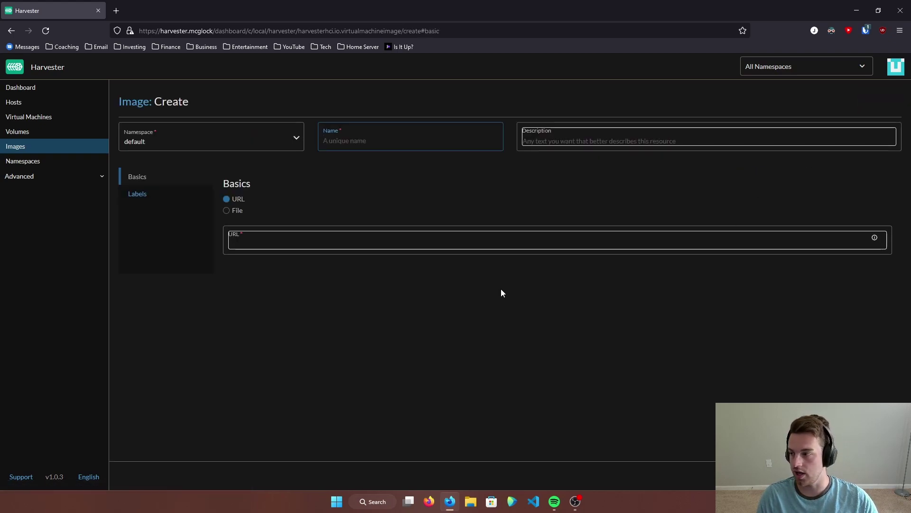
click(226, 211)
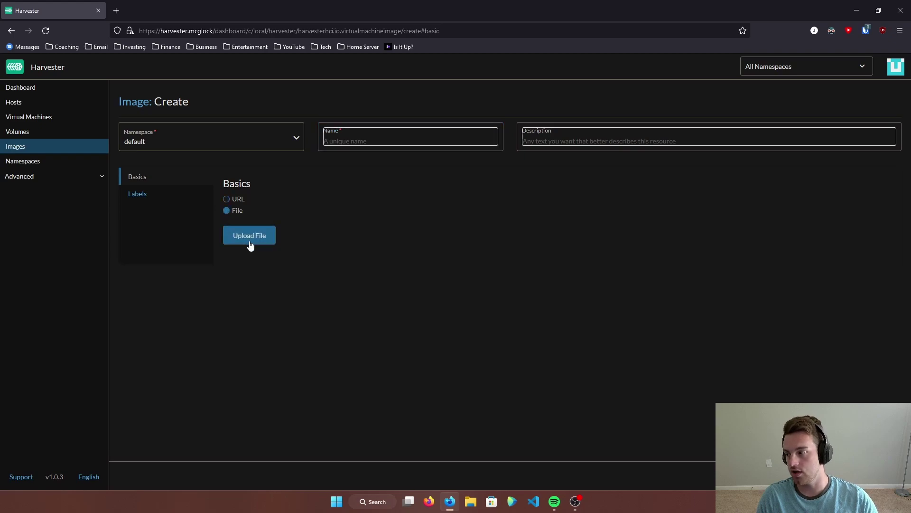
click(249, 236)
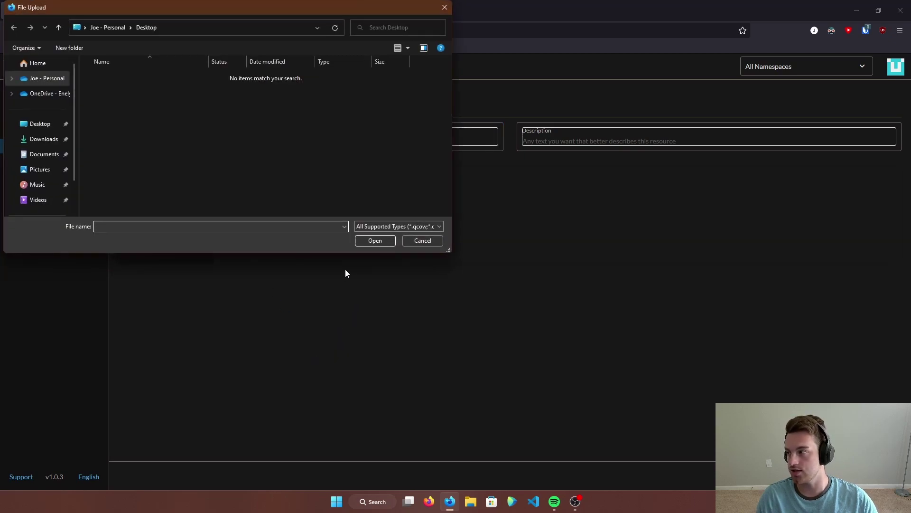
click(425, 241)
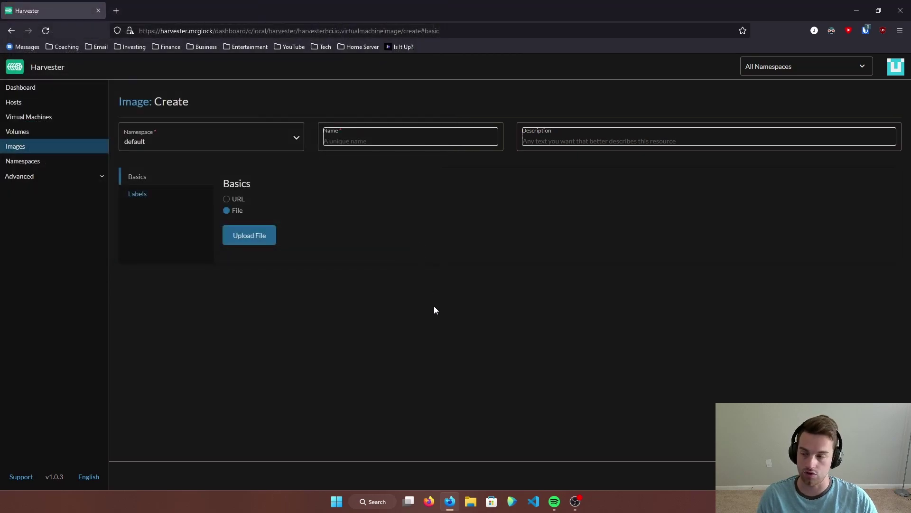
key(alt+Left)
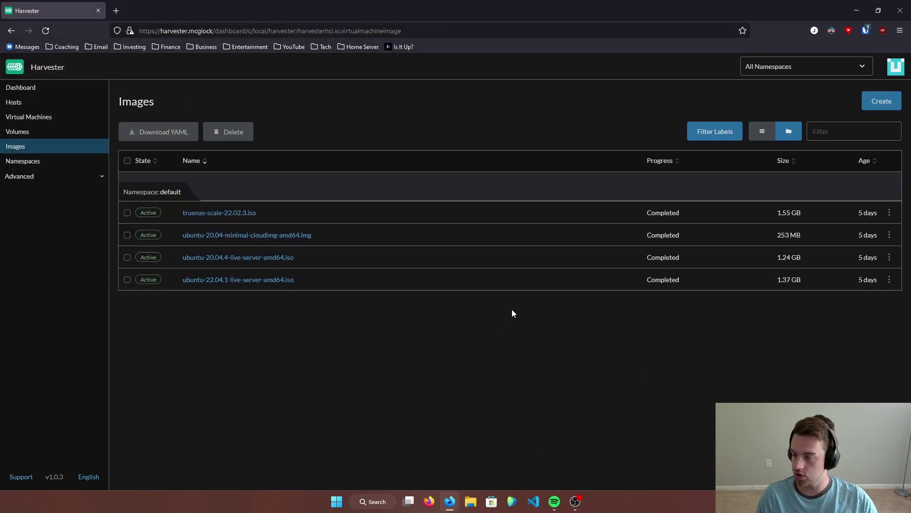
Start a new single-instance virtual machine in the default namespace and name it truenas-scale
click(47, 118)
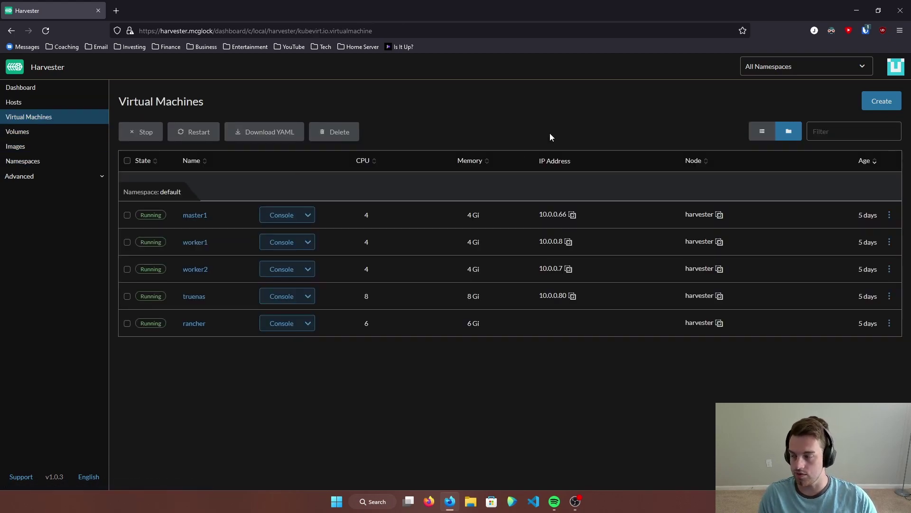
click(877, 110)
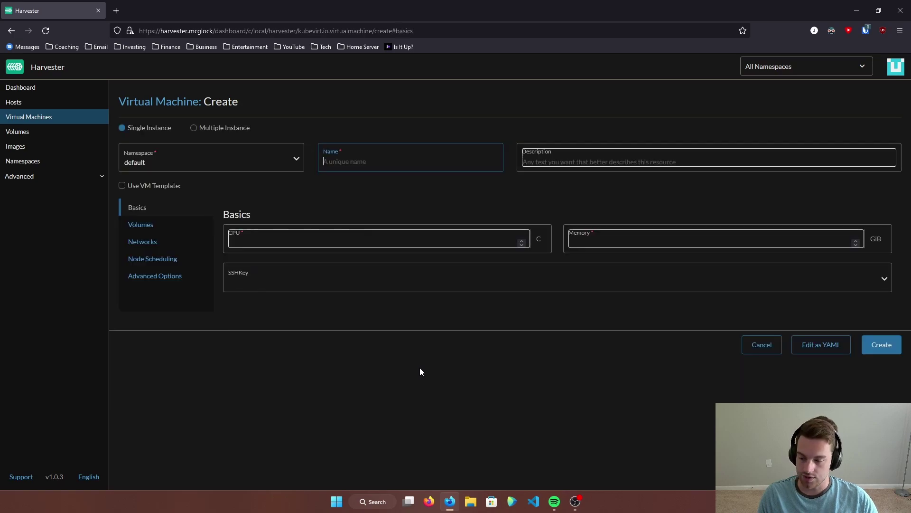
click(179, 158)
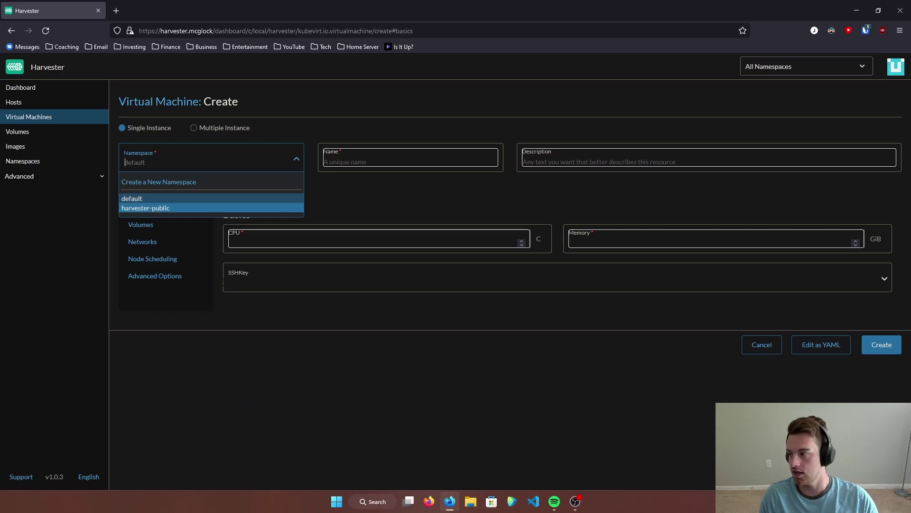
click(151, 198)
click(347, 160)
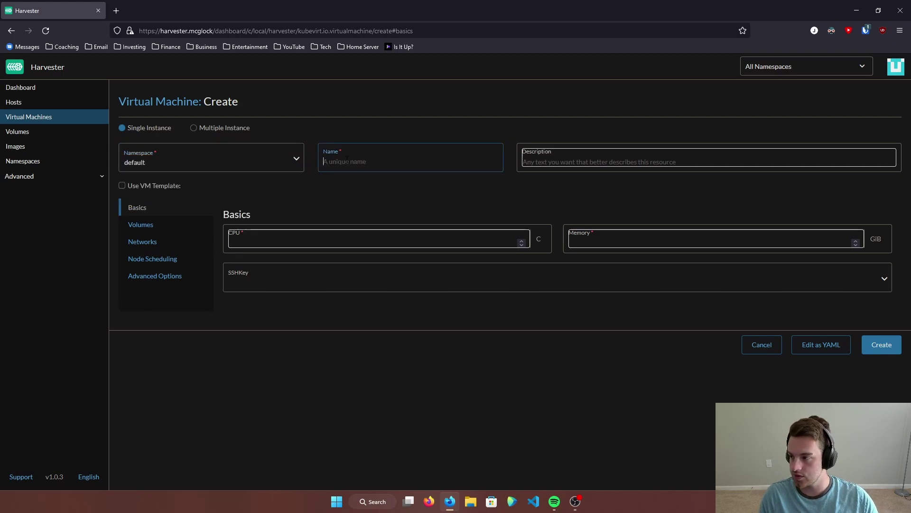
text(truenas)
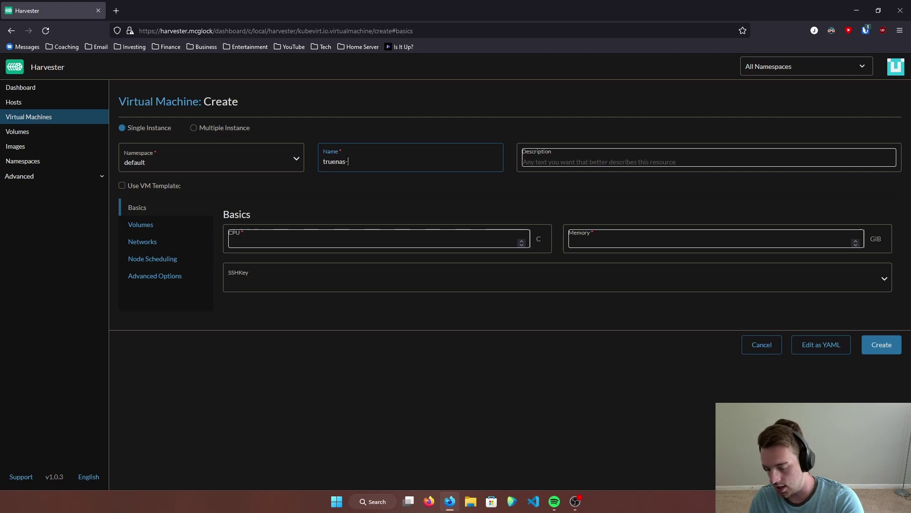
text(-scale)
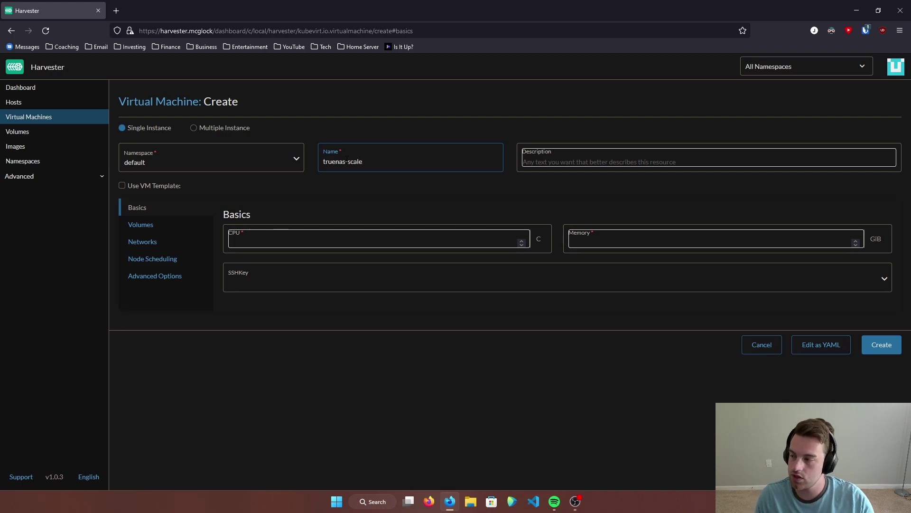
Set the new virtual machine's CPU to 6 cores and its memory to 6 GiB
click(242, 233)
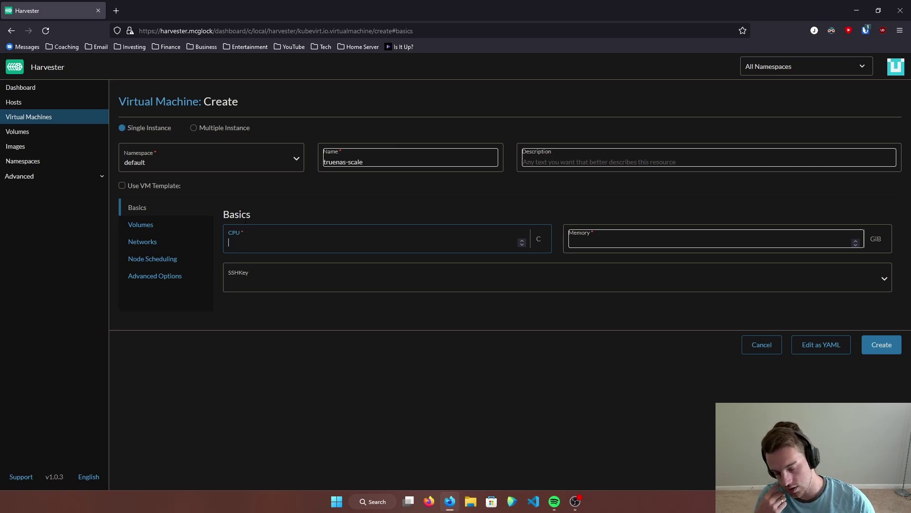
text(6)
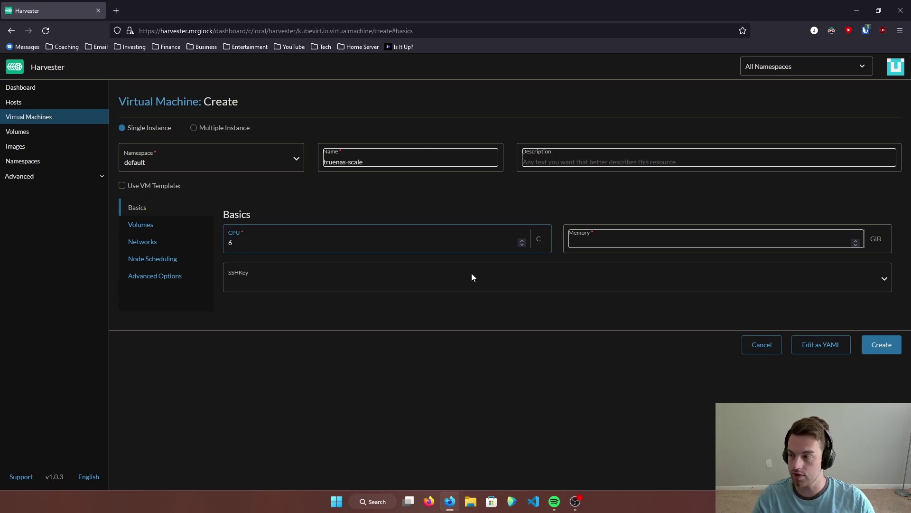
key(Tab)
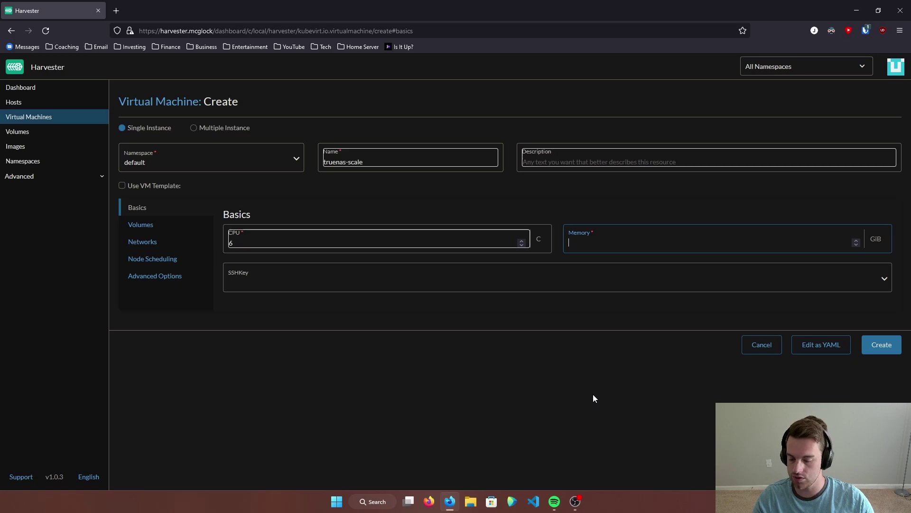
text(6)
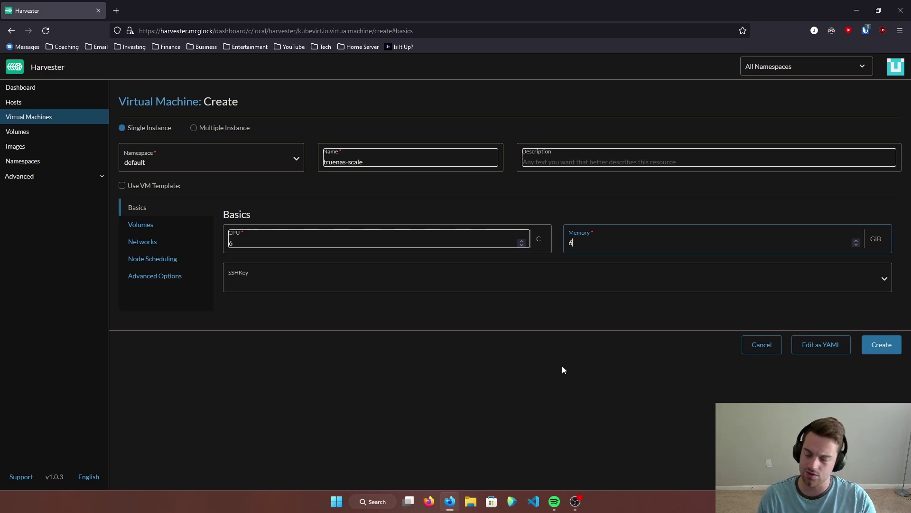
Assign the default/default SSH key and set up the image volume as a cd-rom using default/truenas-scale-22.02.3.iso
click(352, 281)
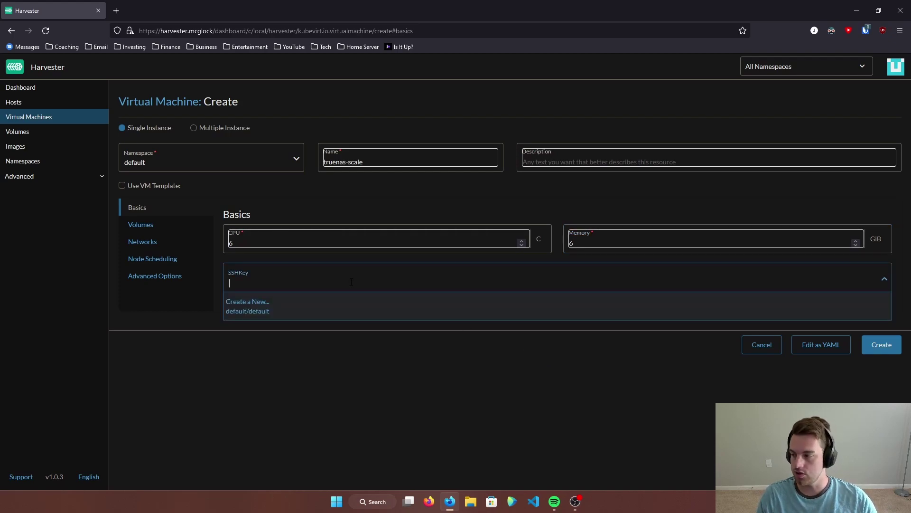
click(264, 317)
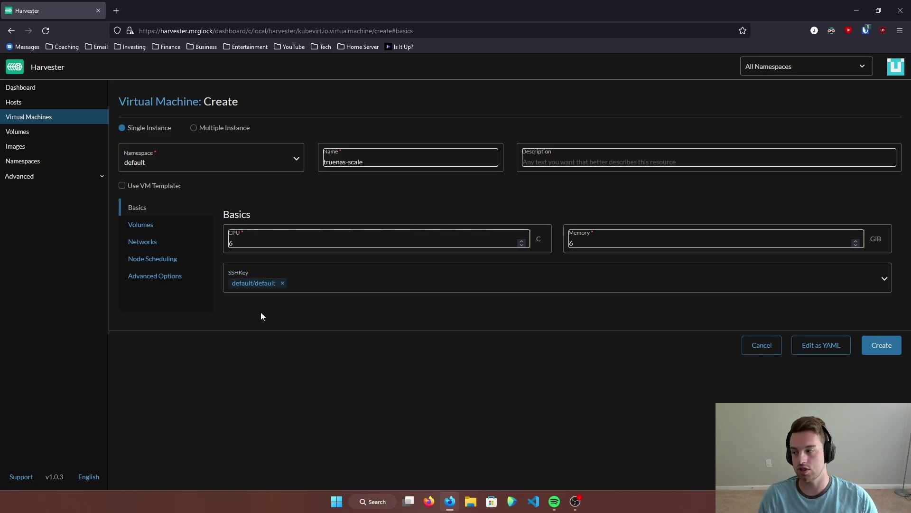
click(140, 232)
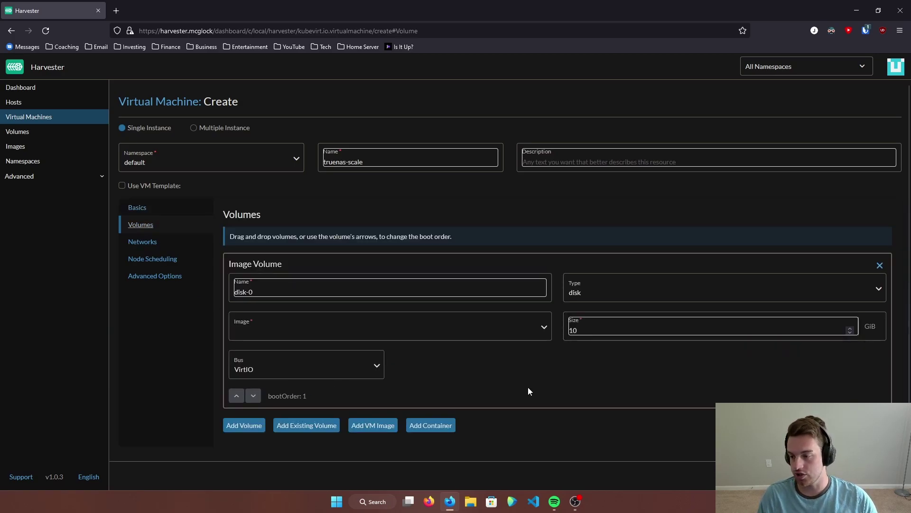
scroll(528, 388, down, 1)
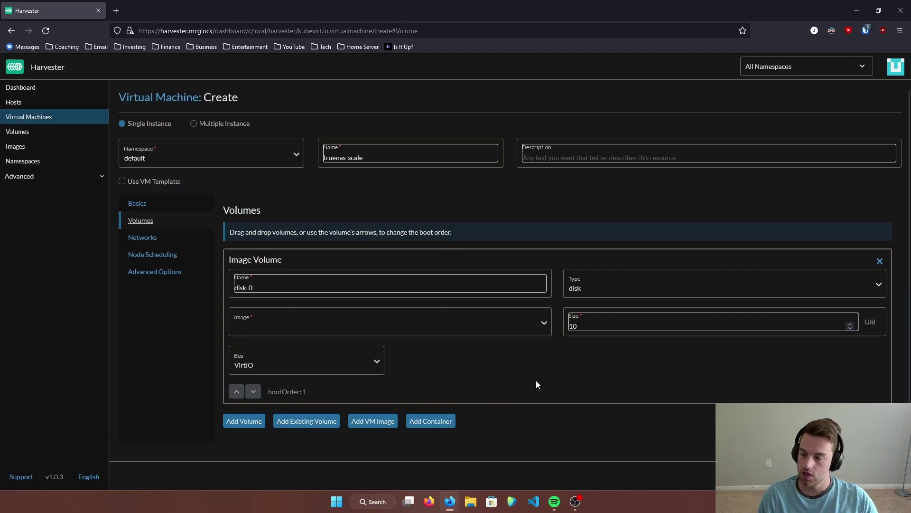
click(389, 327)
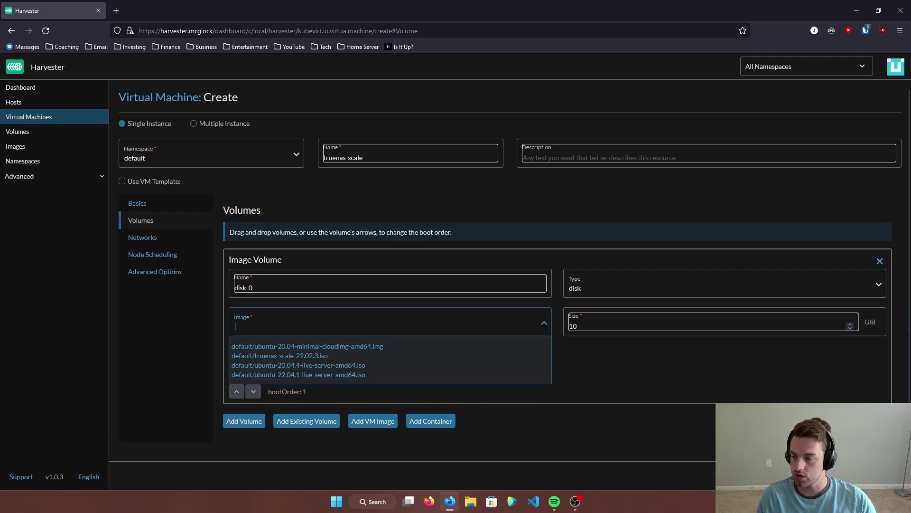
click(373, 356)
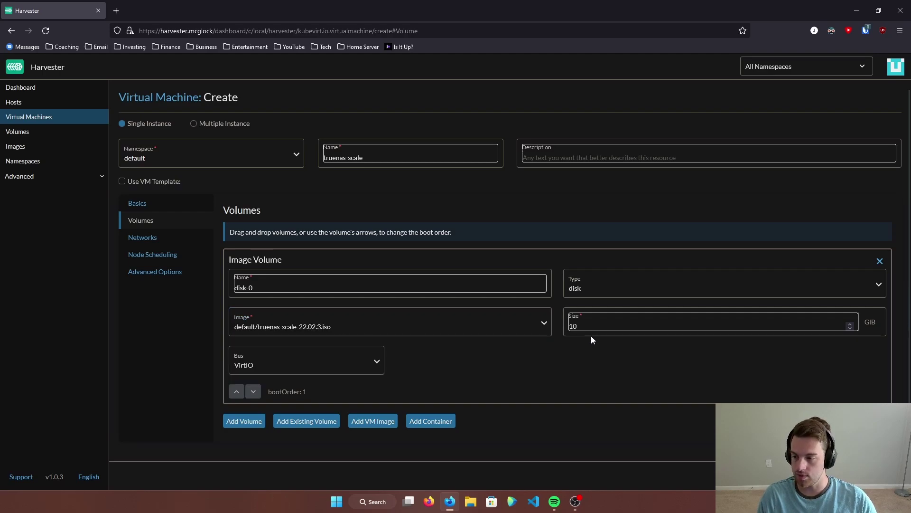
click(597, 289)
click(596, 322)
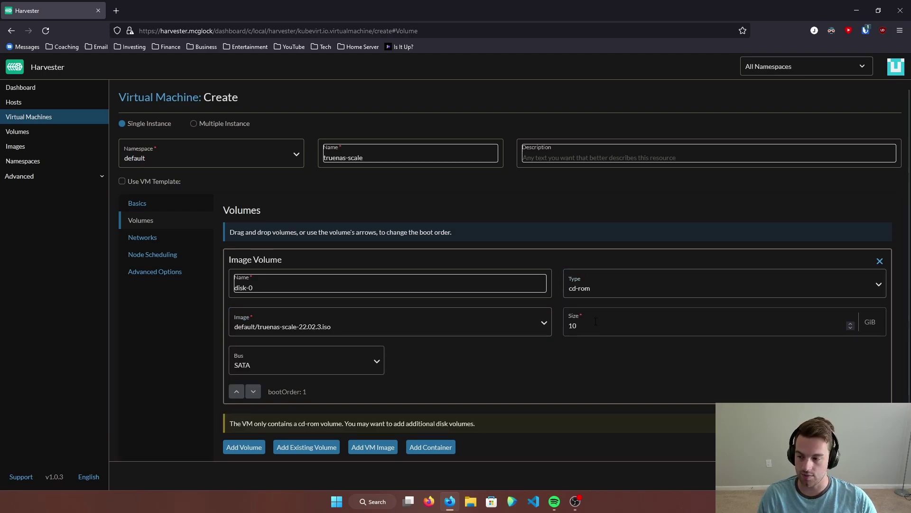
Add a second volume to the virtual machine and check the image volume's type options, leaving it as cd-rom
scroll(591, 355, down, 1)
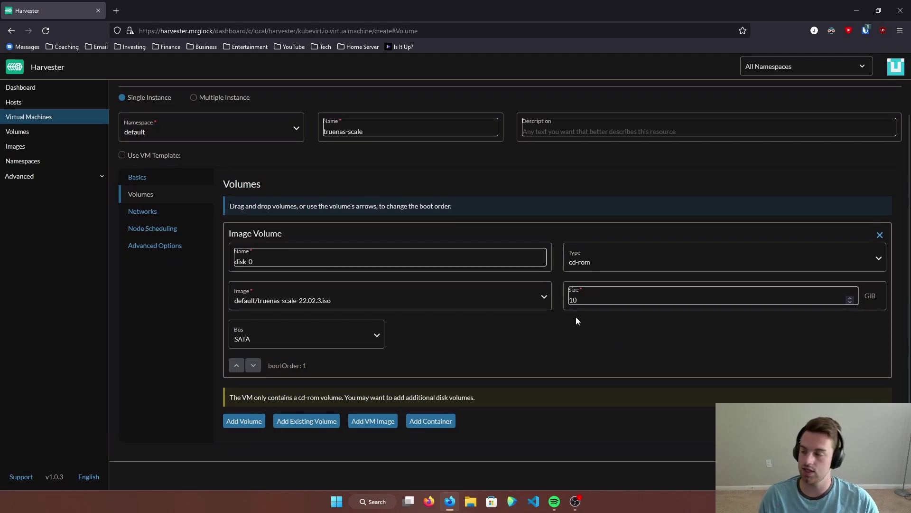
click(263, 418)
scroll(367, 388, down, 2)
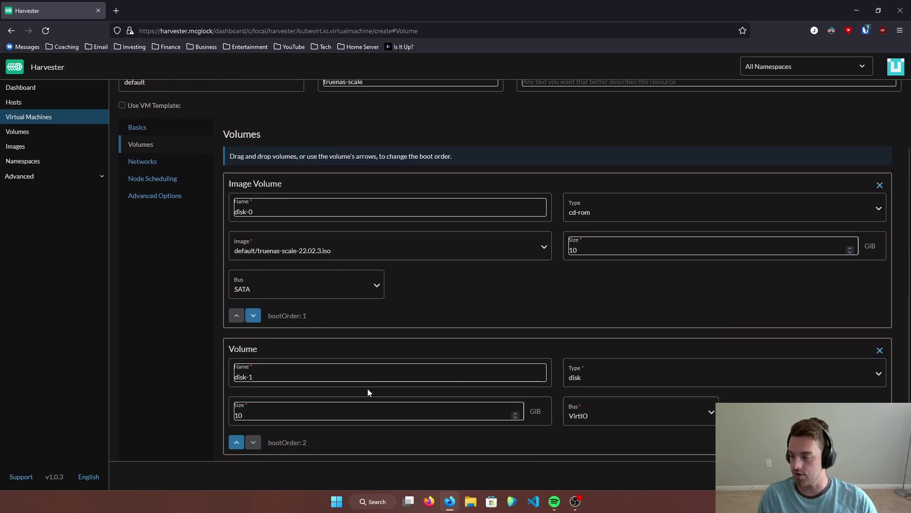
scroll(367, 388, up, 1)
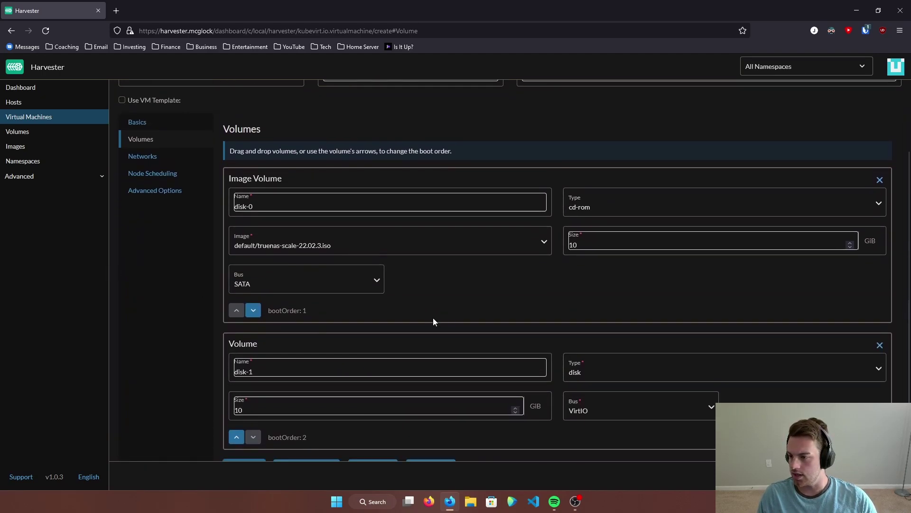
scroll(408, 304, down, 1)
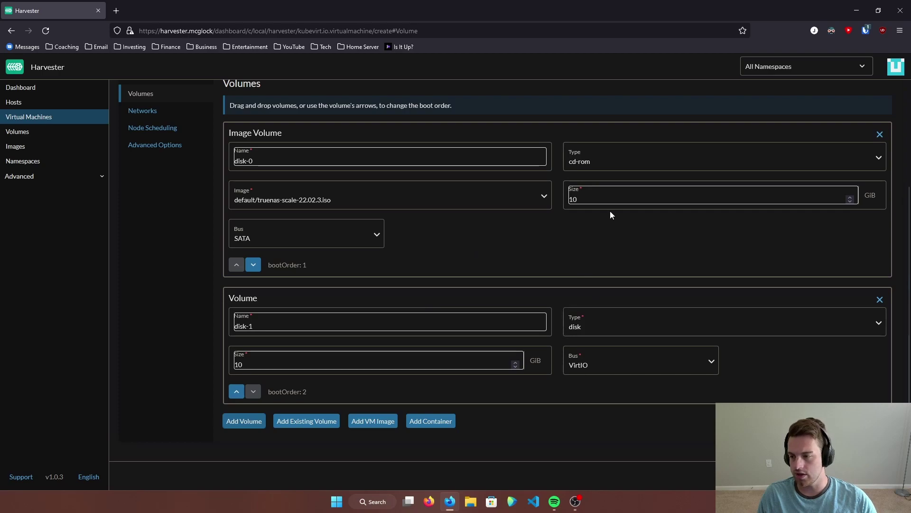
click(611, 162)
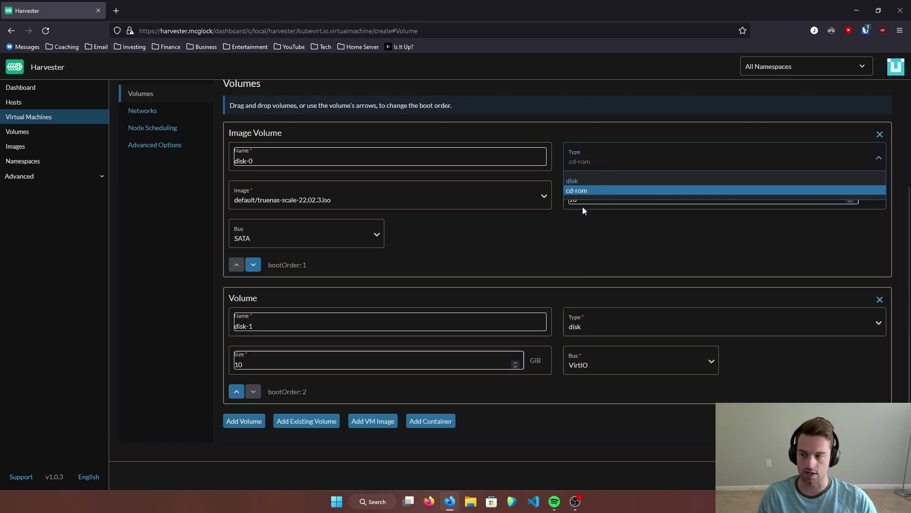
click(581, 232)
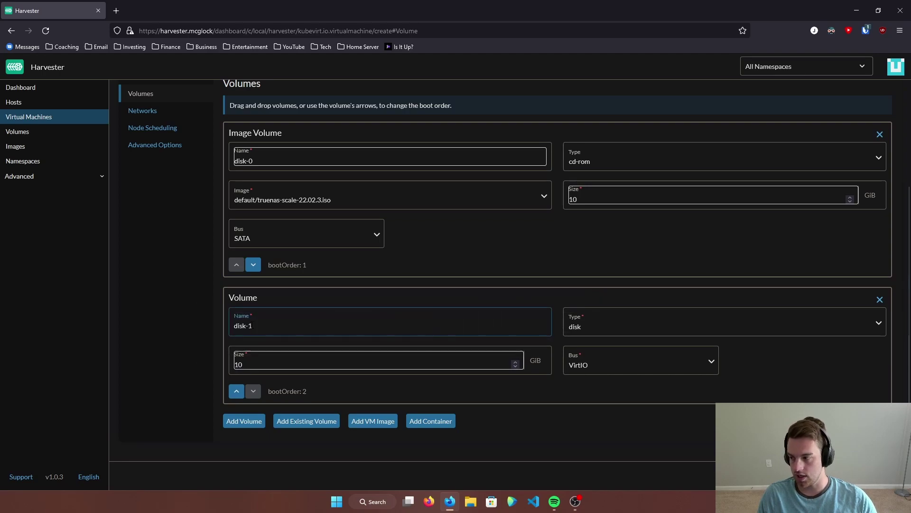
Rename the second volume from its default name to boot
drag(303, 341, 251, 325)
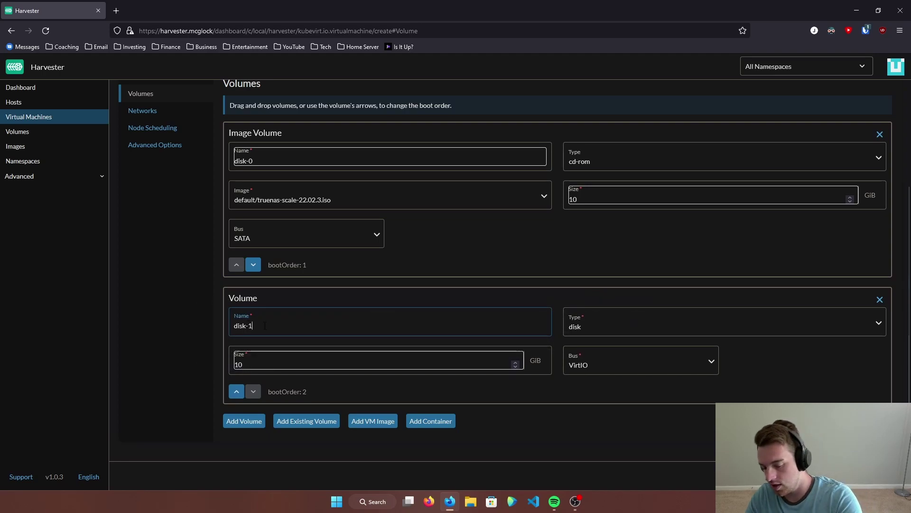
key(BackSpace)
key(BackSpace)
key(BackSpace)
key(BackSpace)
key(BackSpace)
key(BackSpace)
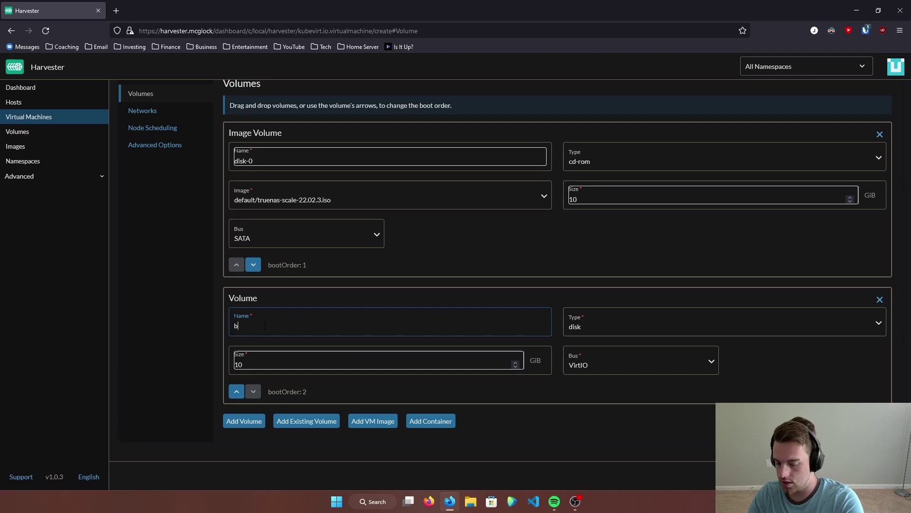
text(boot)
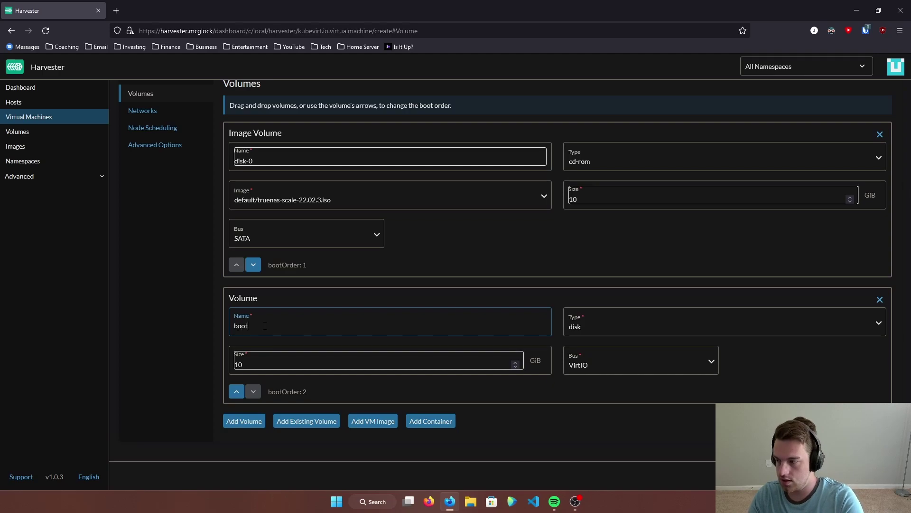
Keep the boot volume's type as disk and set its bus to SATA
click(590, 330)
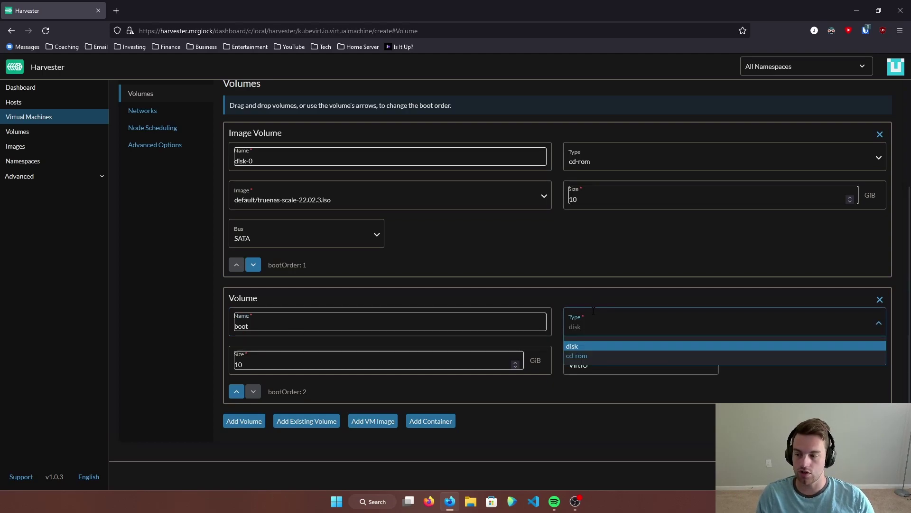
click(574, 346)
click(585, 357)
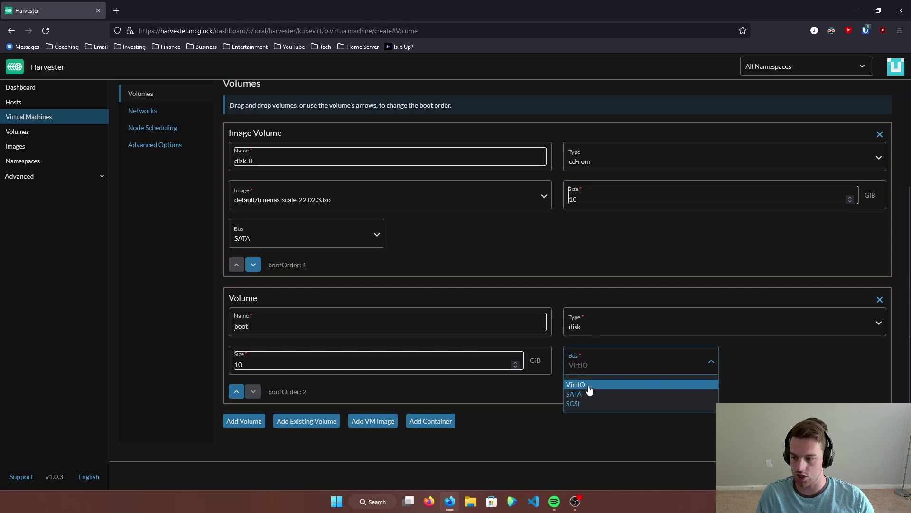
click(587, 391)
Add a third volume, name it data, and set its size to 100 GiB
click(262, 424)
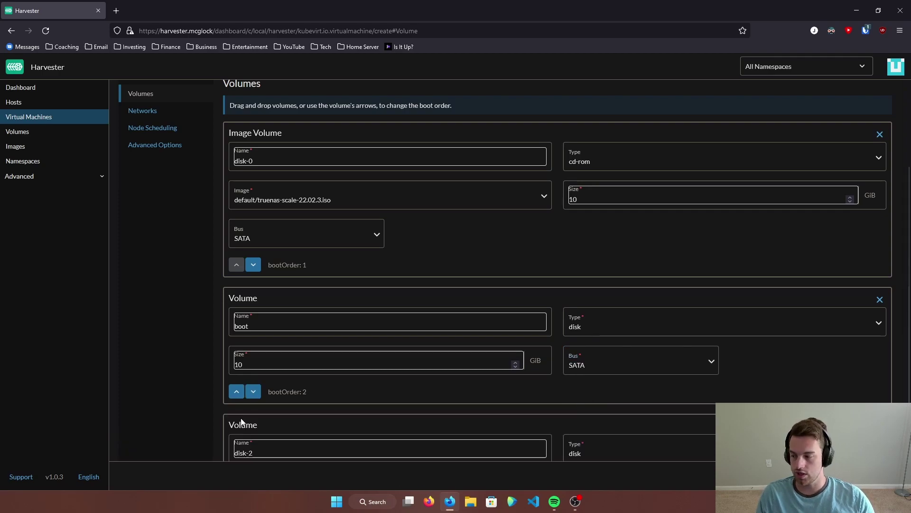
scroll(304, 437, down, 3)
click(255, 325)
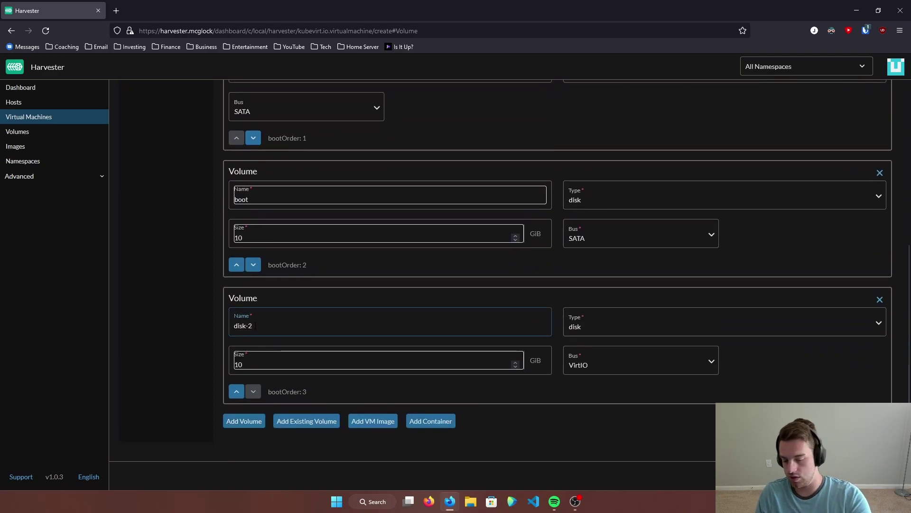
key(BackSpace)
key(BackSpace)
key(BackSpace)
key(BackSpace)
key(BackSpace)
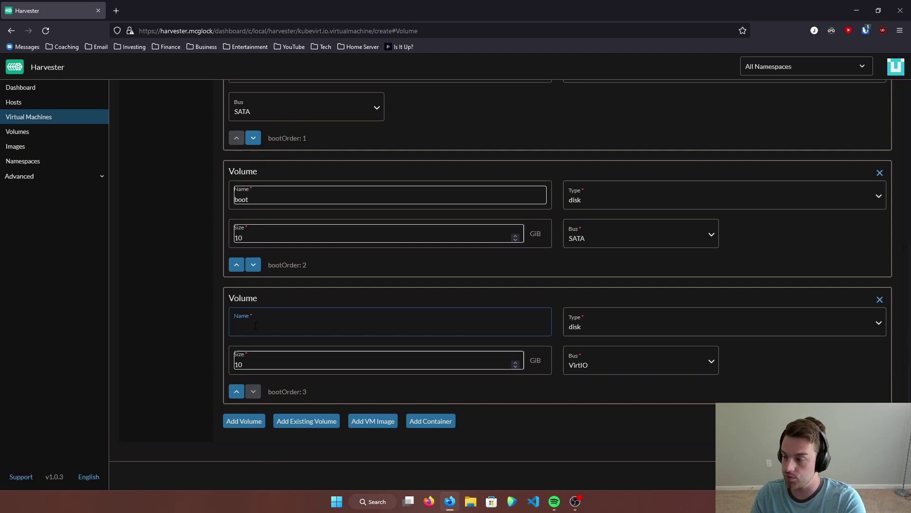
text(data)
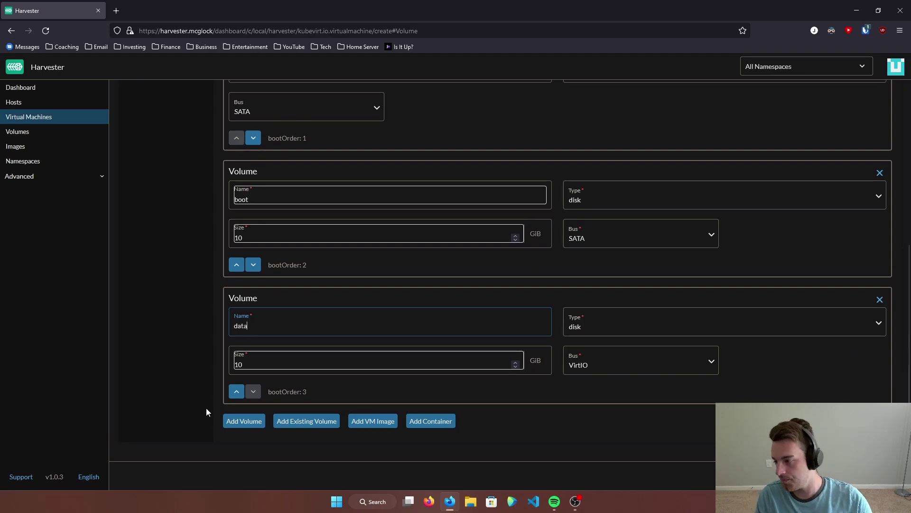
click(251, 368)
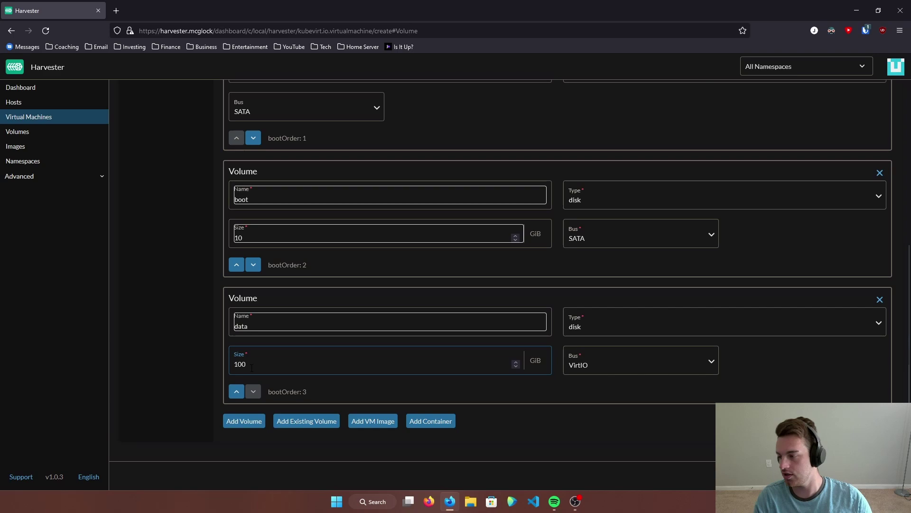
Keep the data volume's type as disk and set its bus to SATA
click(611, 330)
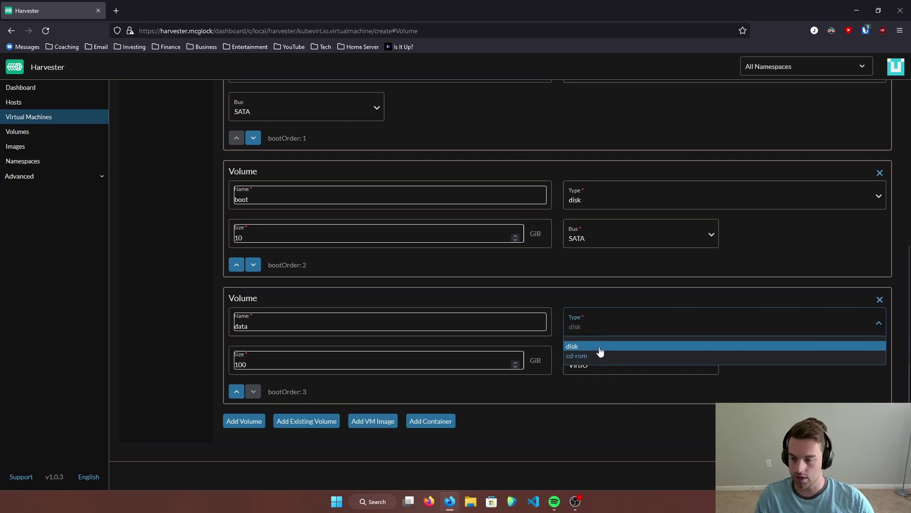
click(602, 347)
click(589, 366)
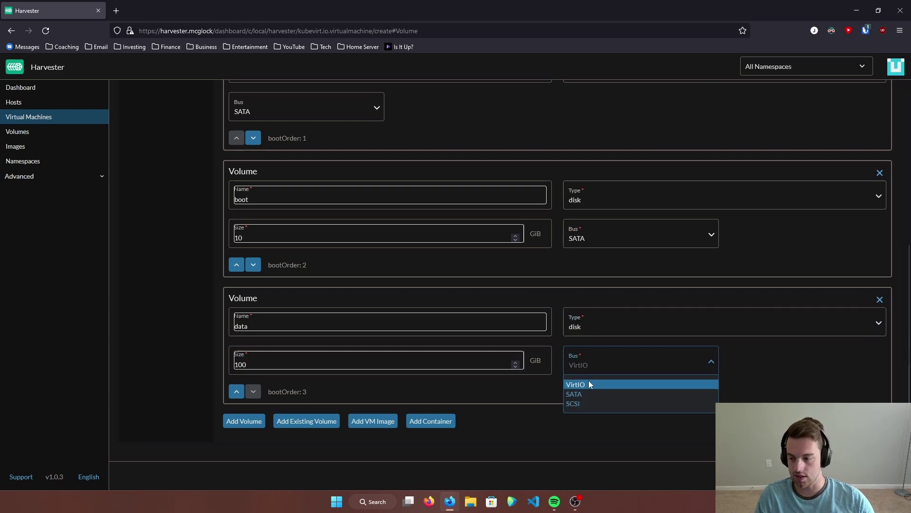
click(587, 396)
Connect the virtual machine's default network interface to the default/dhcp network, leaving the MAC address blank
scroll(599, 402, up, 5)
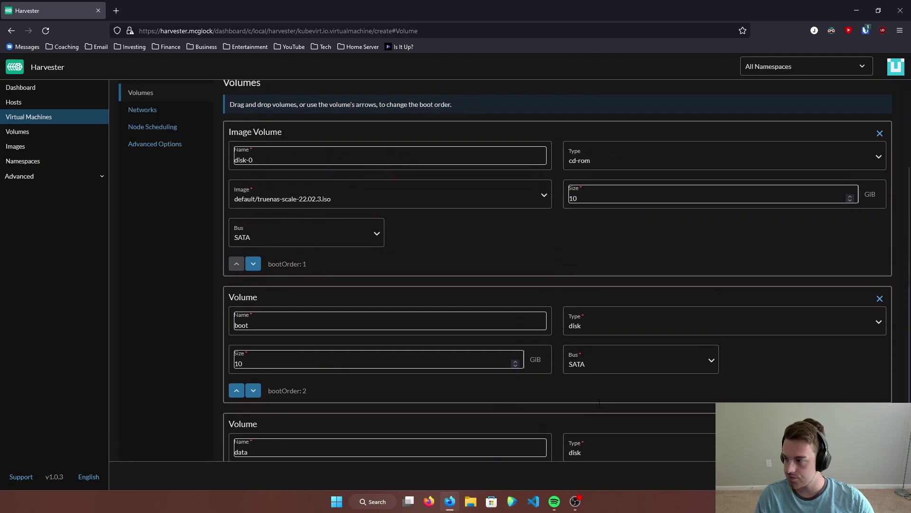
click(143, 226)
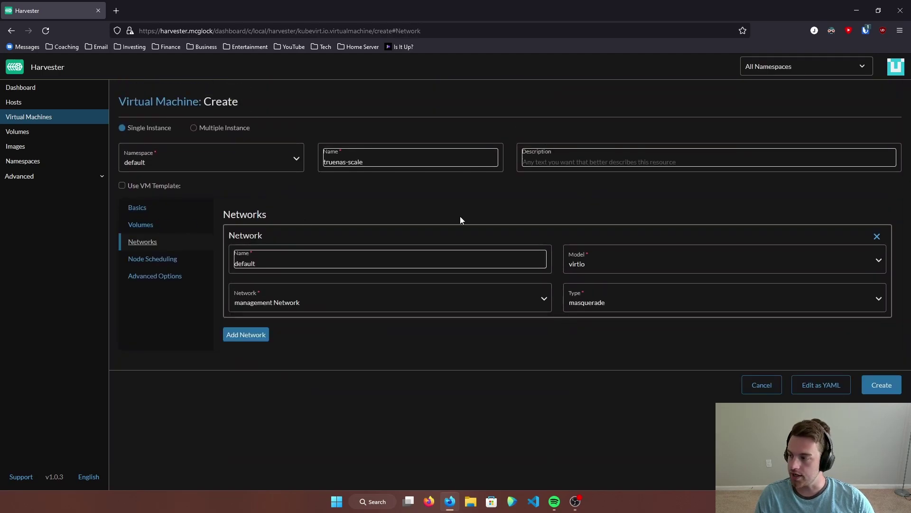
click(349, 263)
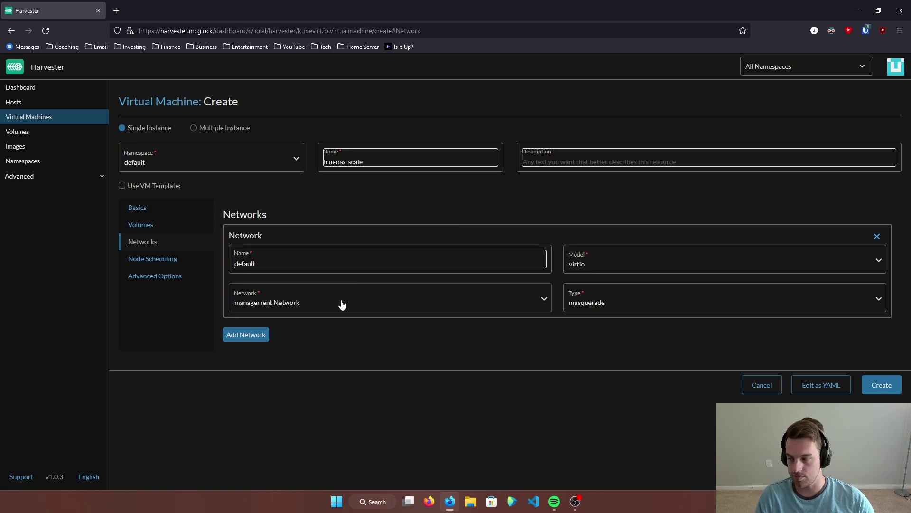
click(341, 304)
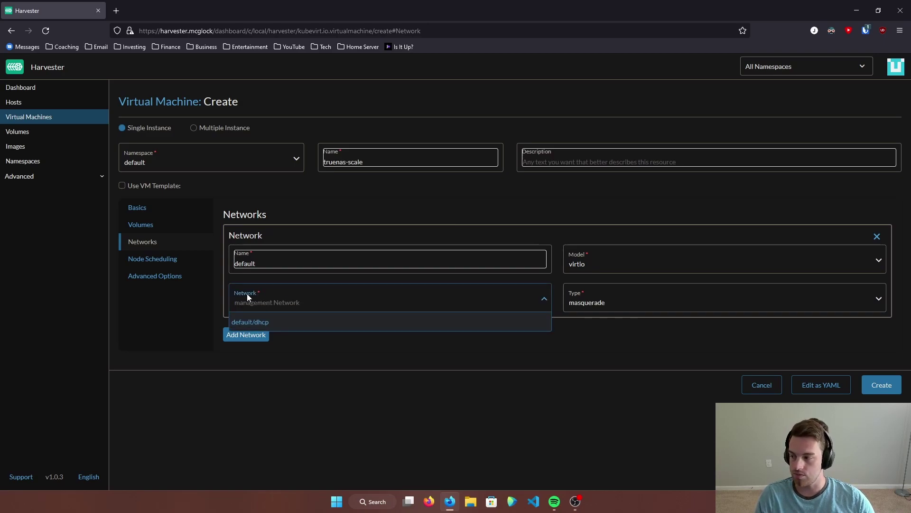
click(287, 323)
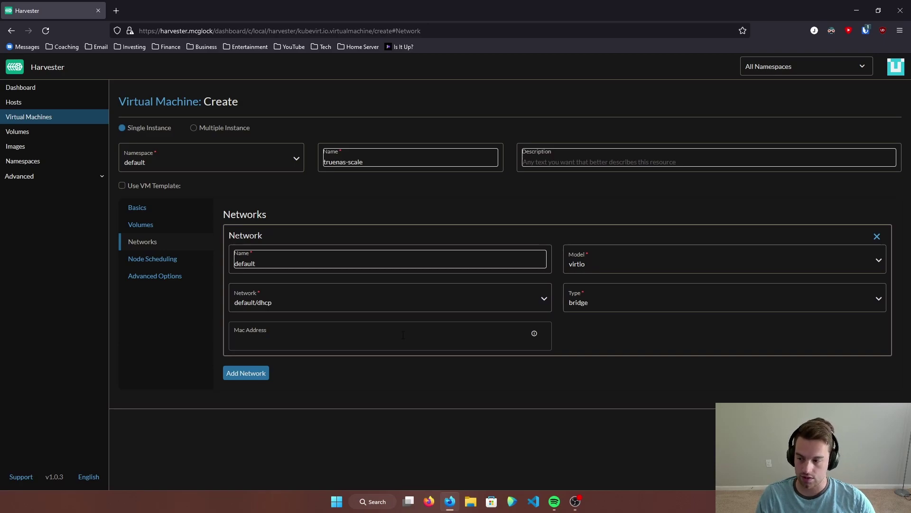
click(353, 335)
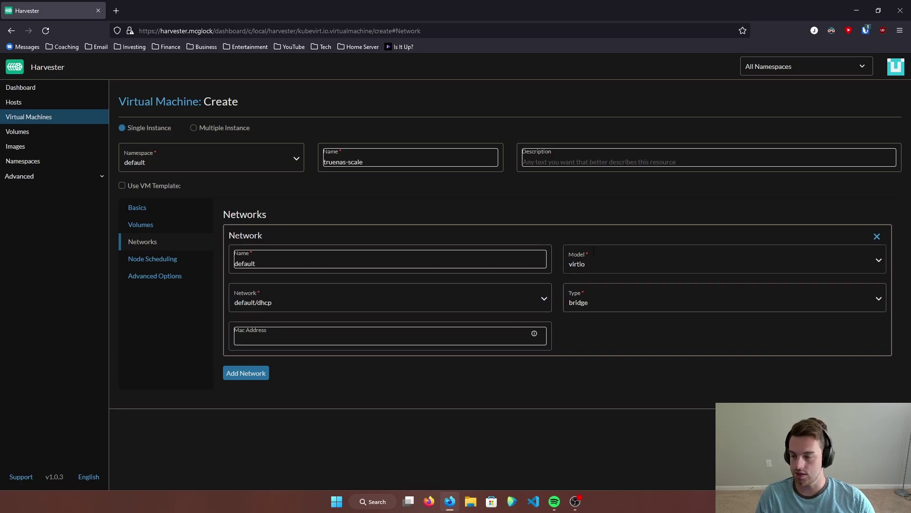
Review the node scheduling choices and the run strategy and OS type options for the new virtual machine, keeping the defaults
click(155, 262)
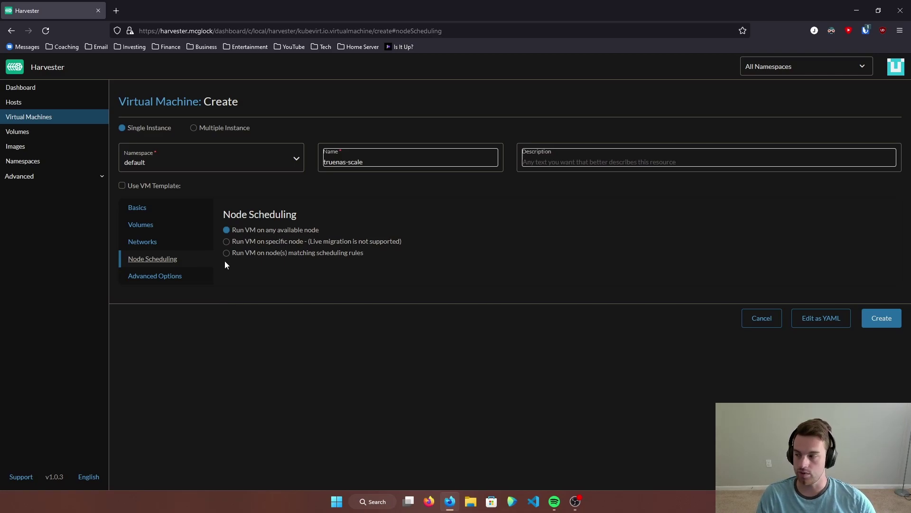
click(156, 277)
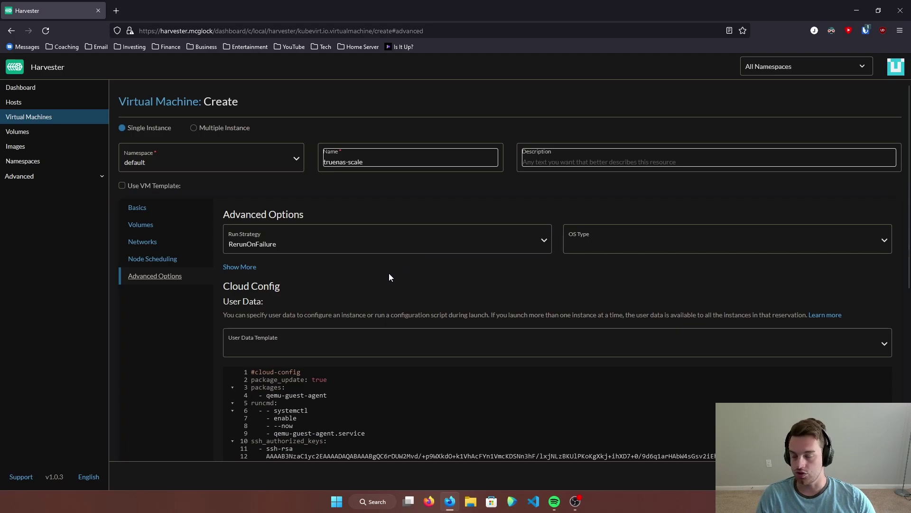
click(301, 245)
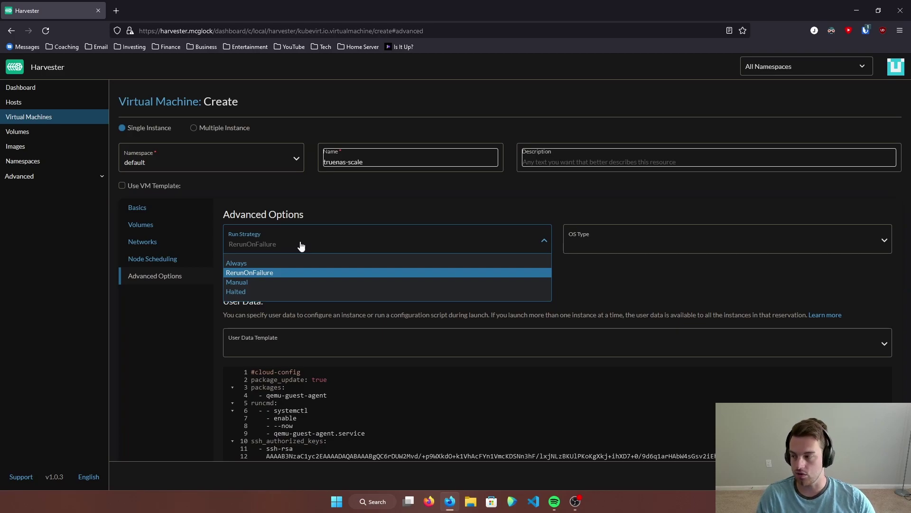
click(579, 232)
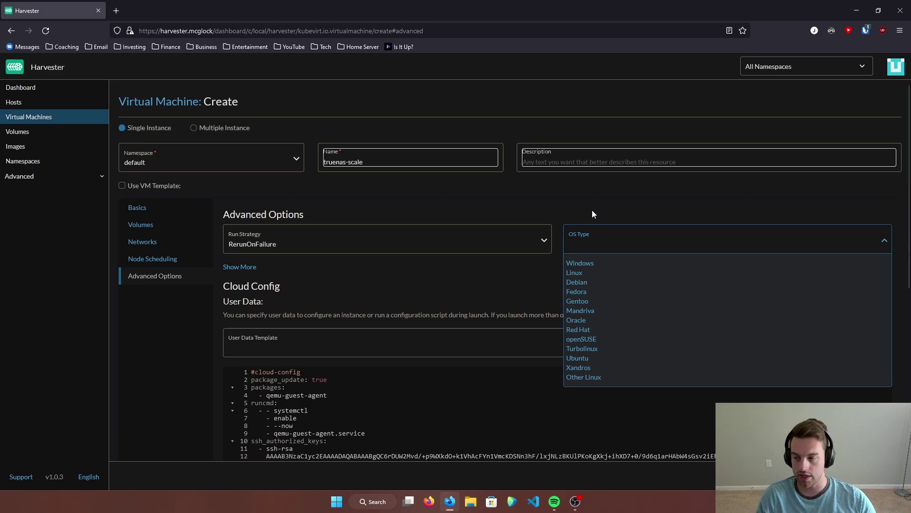
click(592, 214)
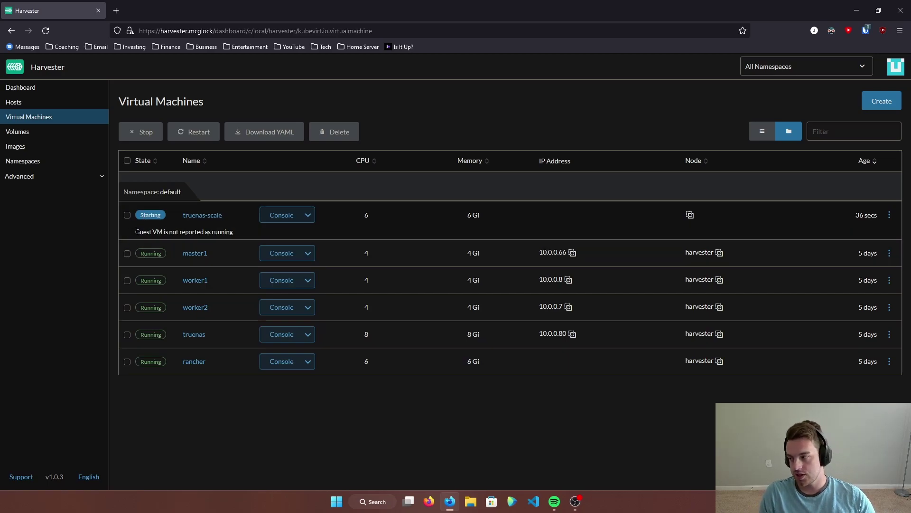
drag(135, 231, 234, 232)
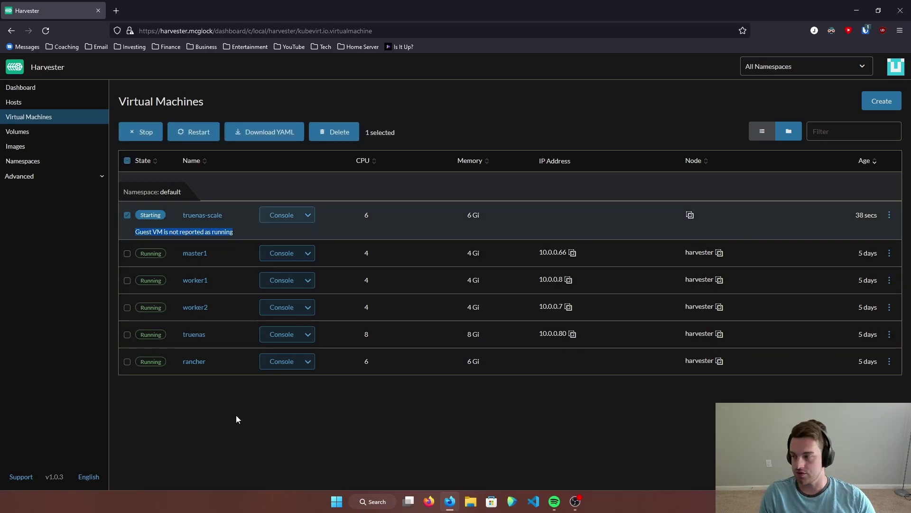
click(127, 215)
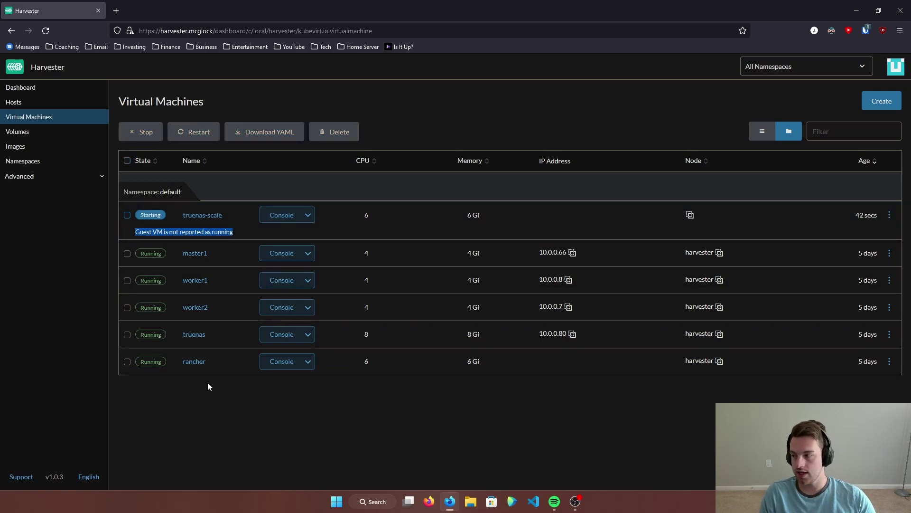
click(207, 396)
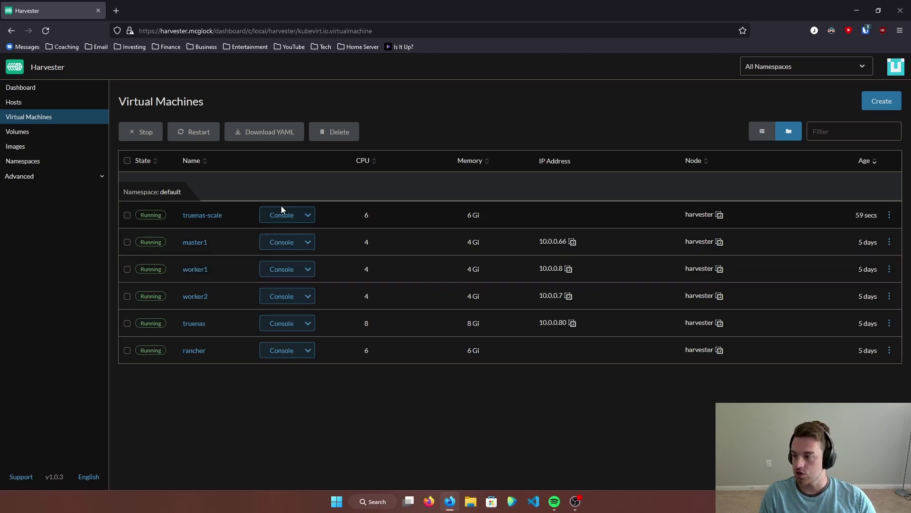
Open the truenas-scale virtual machine's console in Web VNC and enlarge the console window
click(288, 220)
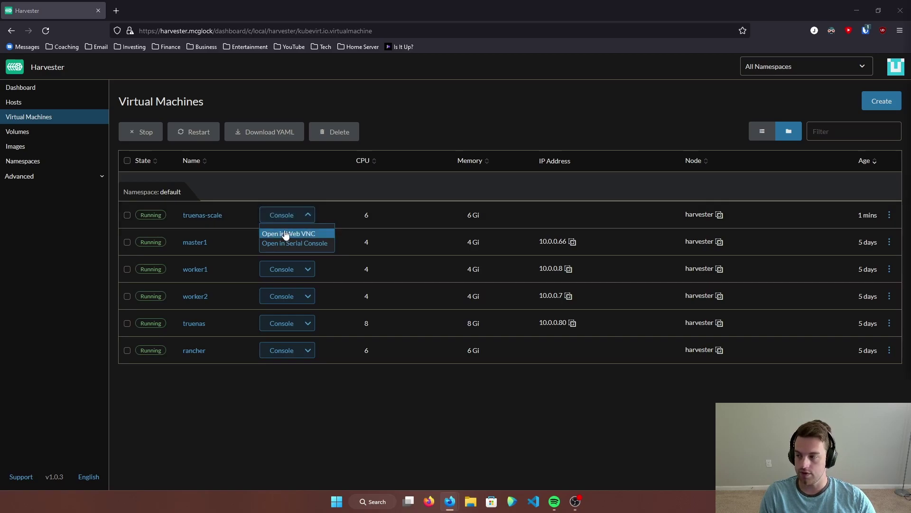
click(288, 233)
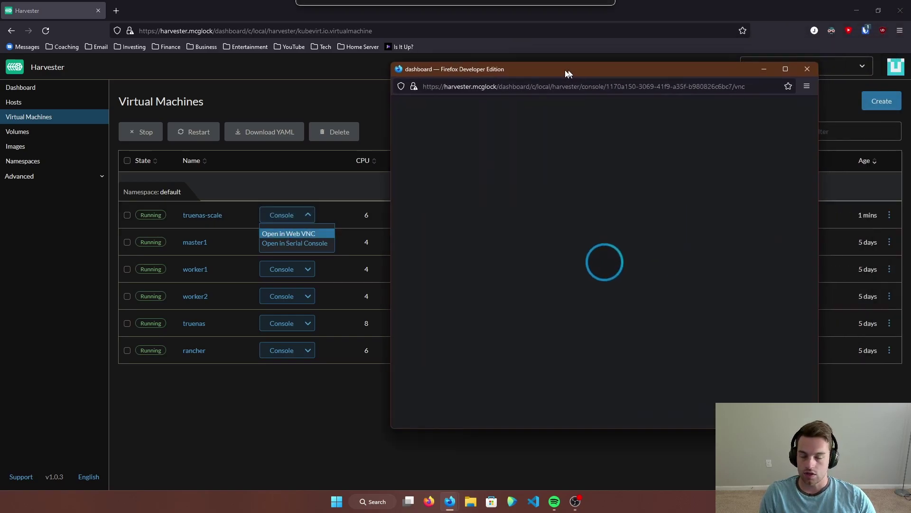
drag(655, 429, 803, 464)
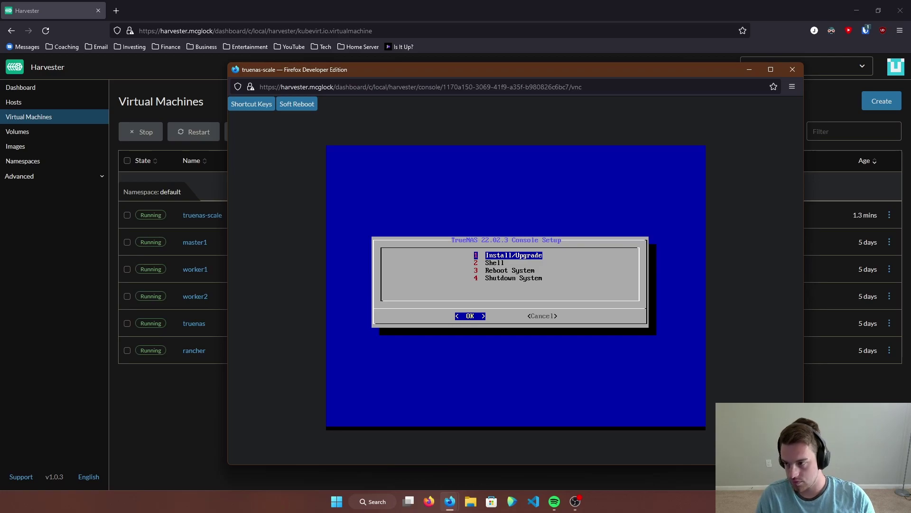
Start the TrueNAS install on the 10 GiB sda disk, continuing despite the low RAM and agreeing to erase the disk
key(Return)
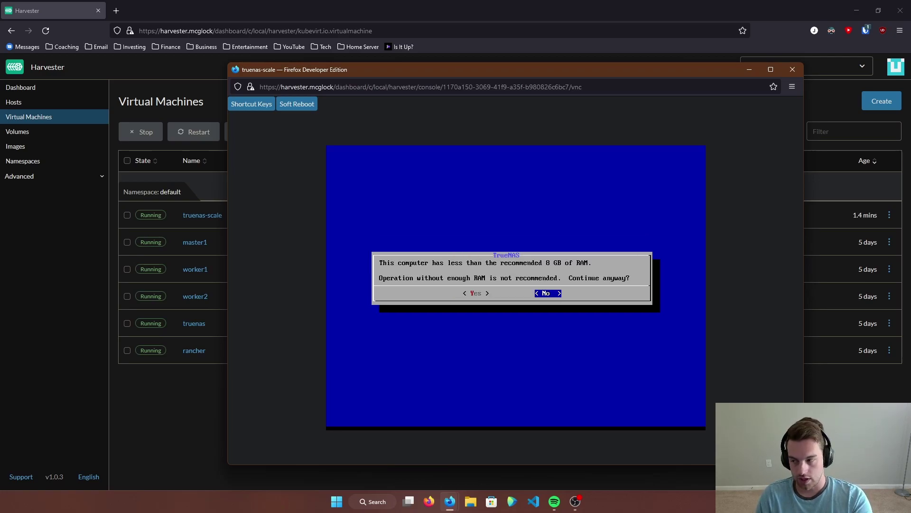
key(Left)
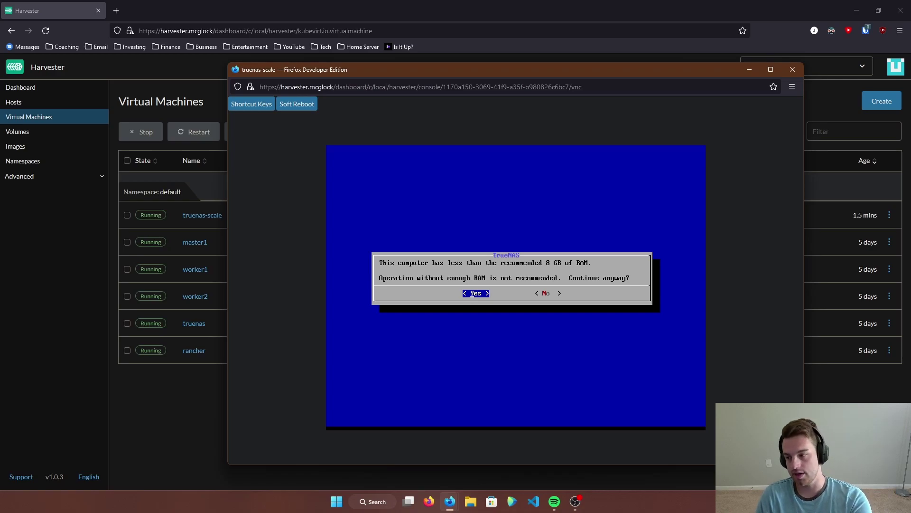
key(Return)
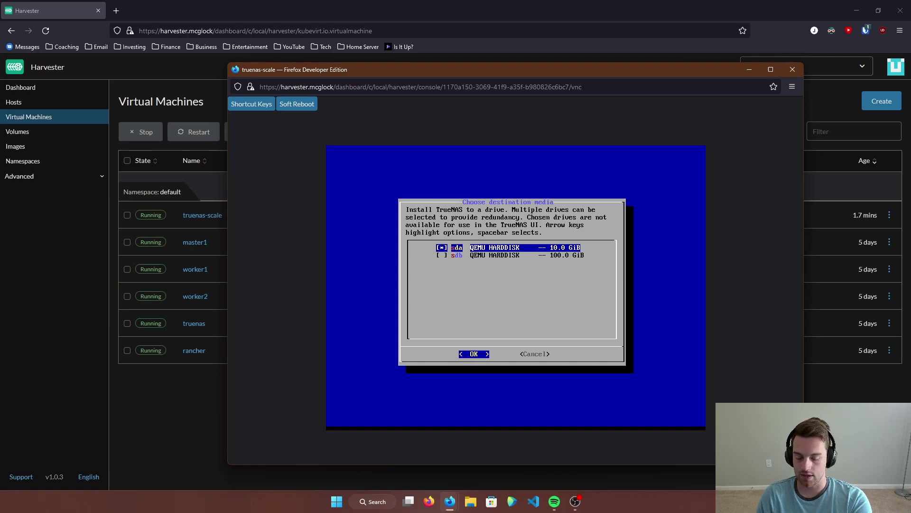
key(Return)
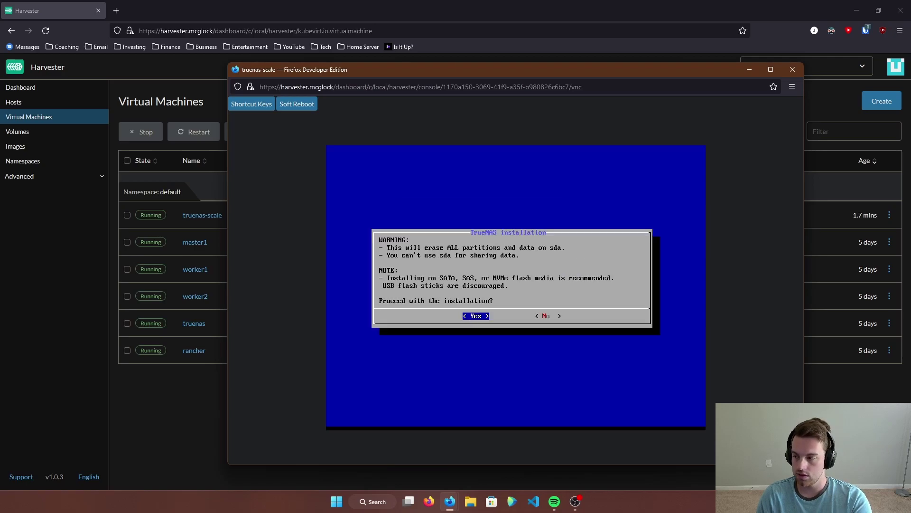
key(Return)
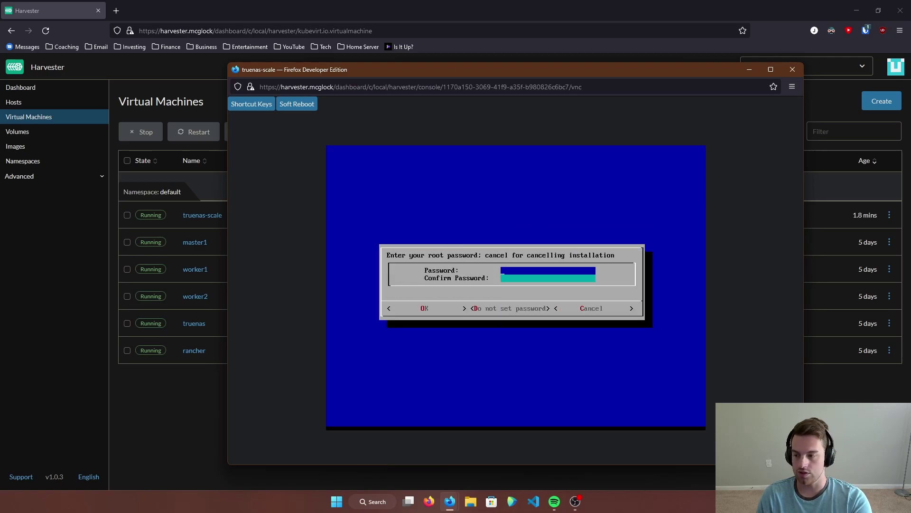
Enter and confirm the root password for TrueNAS and start the installation
text(****)
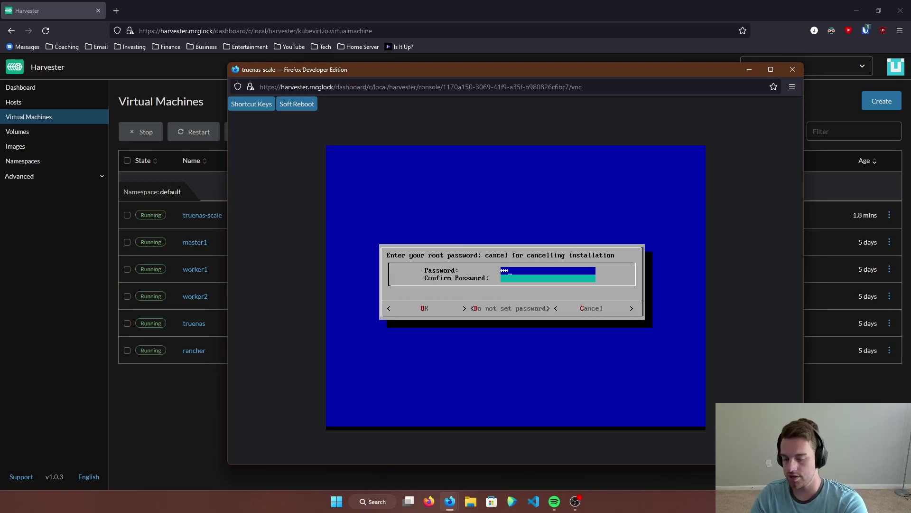
key(Tab)
text(****)
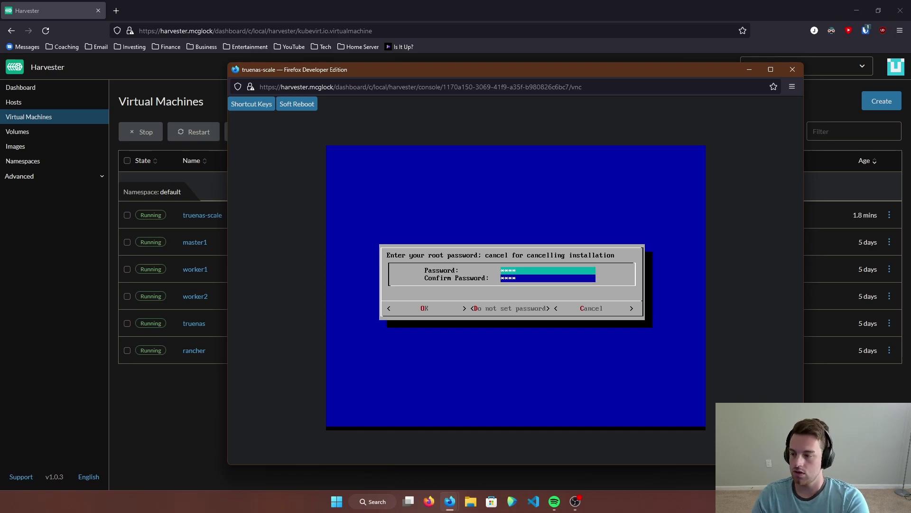
key(Tab)
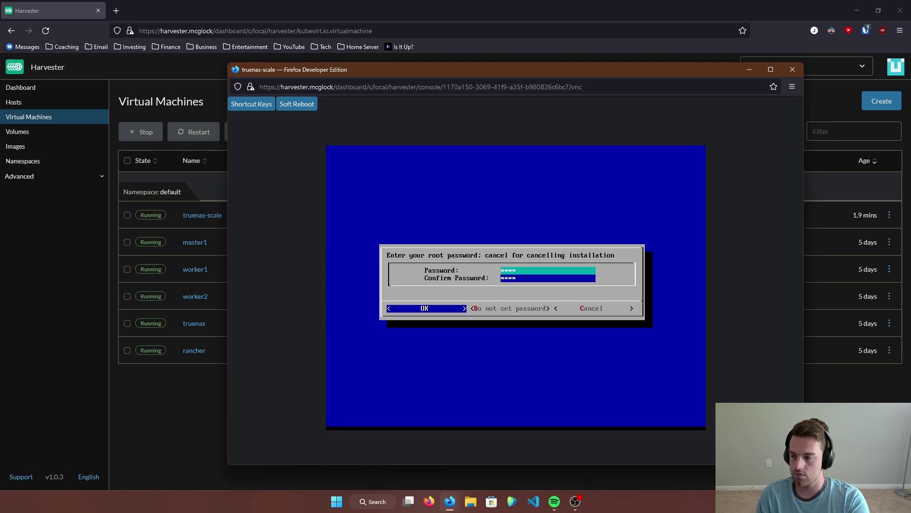
key(Return)
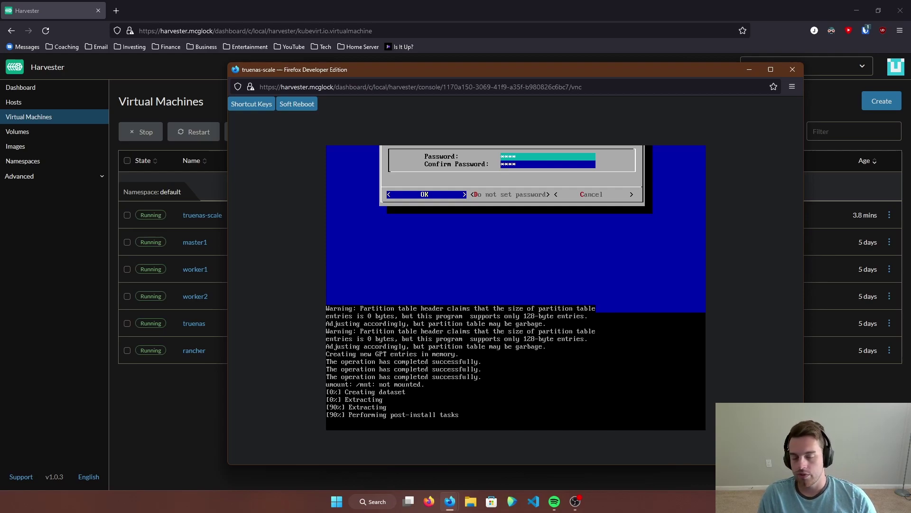
Minimize the console and examine the volumes attached to truenas-scale, marking its disk-0 volume
click(752, 73)
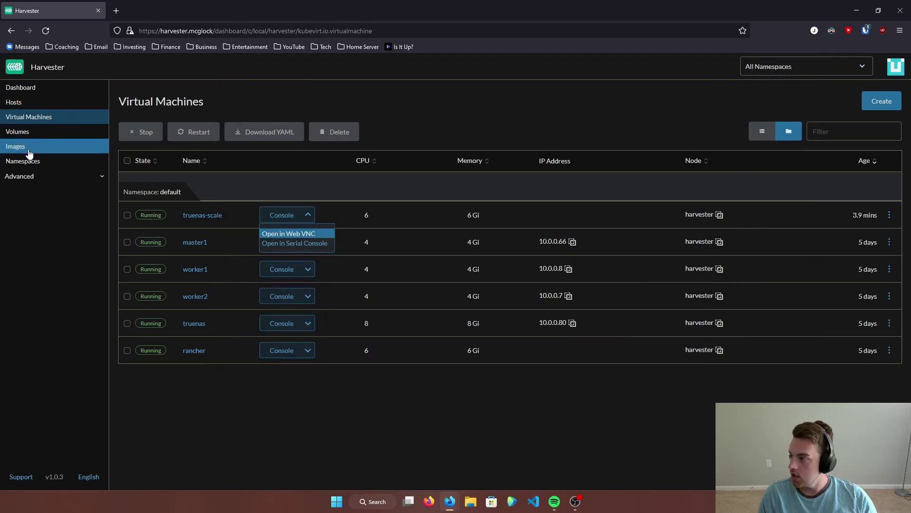
click(21, 133)
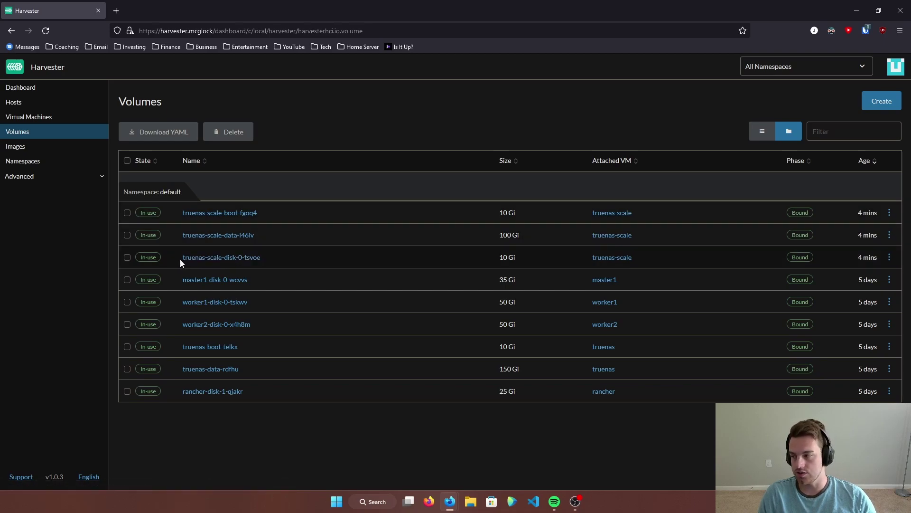
drag(180, 260, 284, 260)
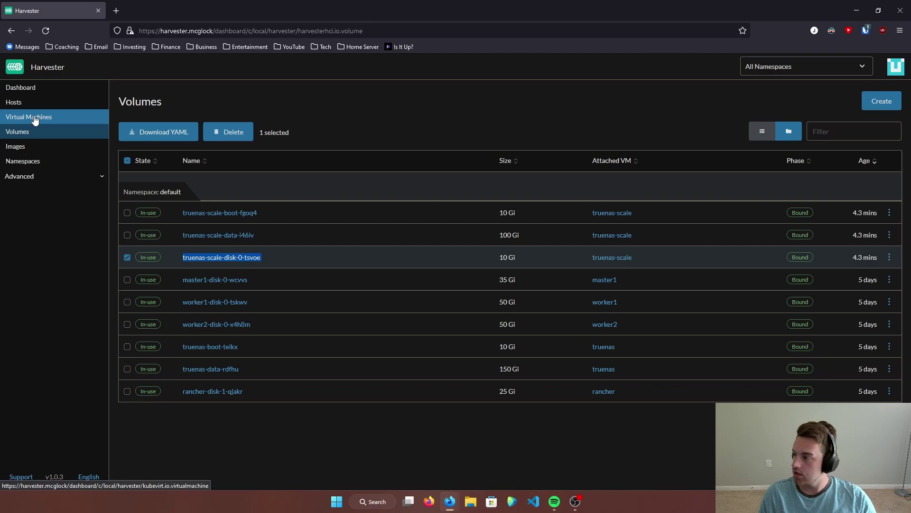
Return to the truenas-scale console, acknowledge the installer's closing message and close the console window
right_click(453, 501)
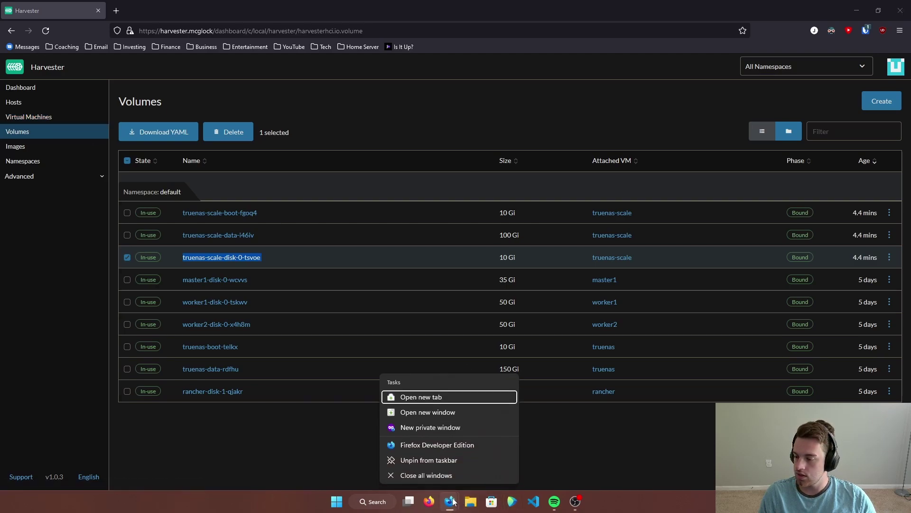
key(Escape)
mouse_move(453, 501)
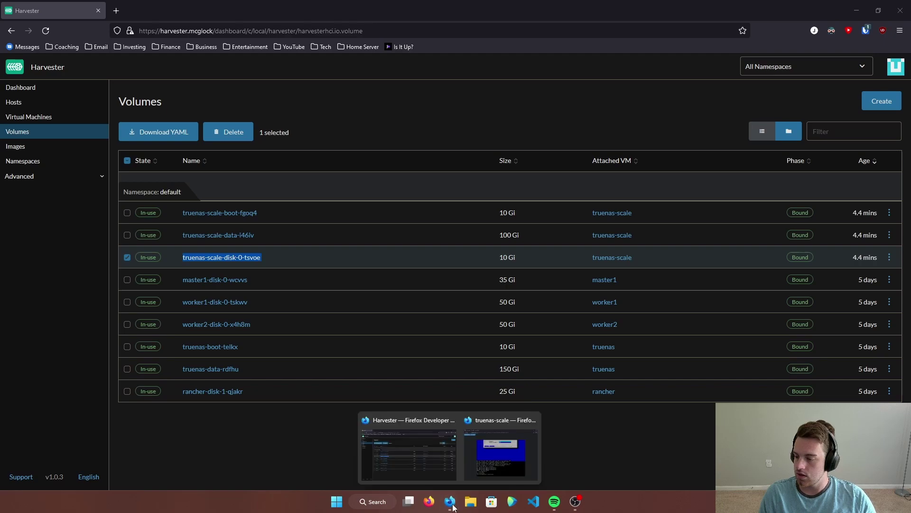
click(488, 463)
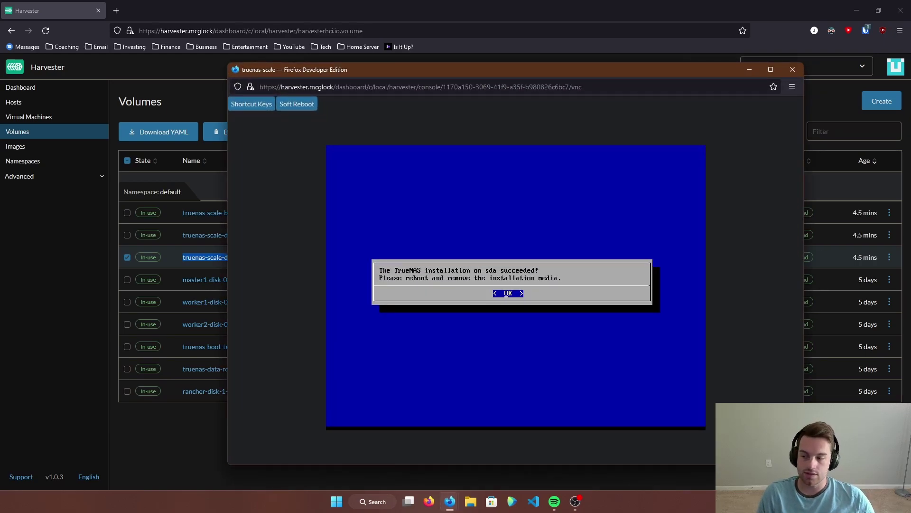
key(Return)
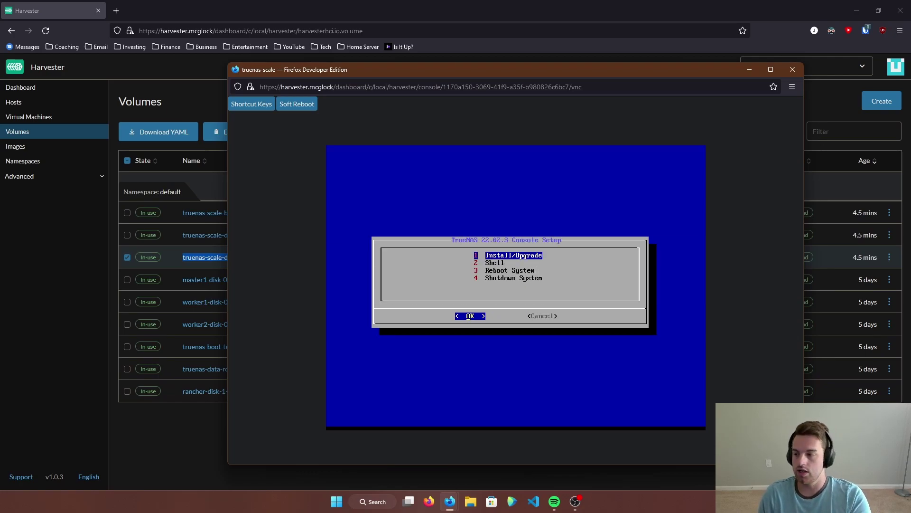
click(793, 69)
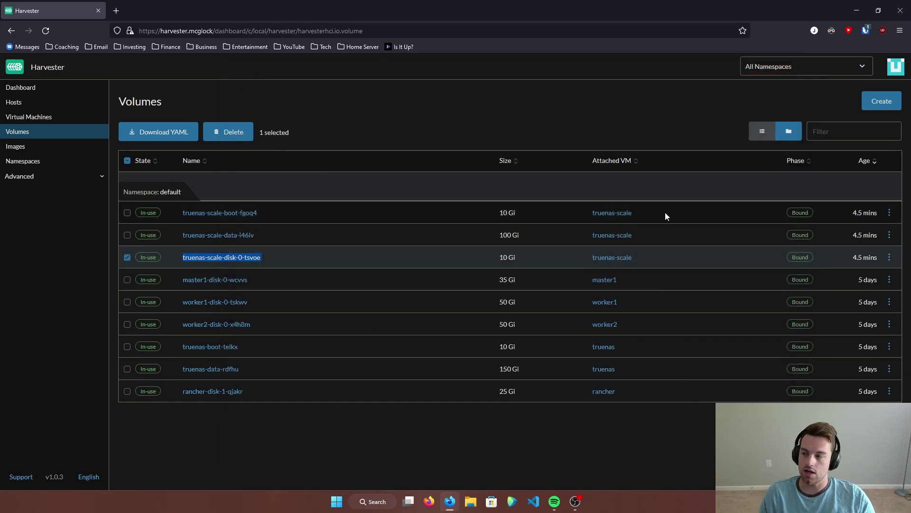
Edit the truenas-scale virtual machine's configuration and remove the disk-0 CD-ROM volume that holds the installer image
click(61, 122)
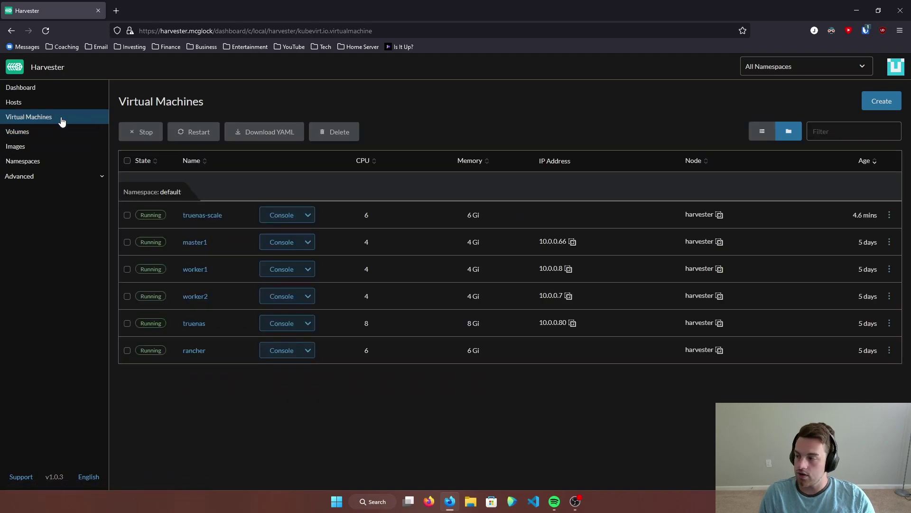
click(891, 216)
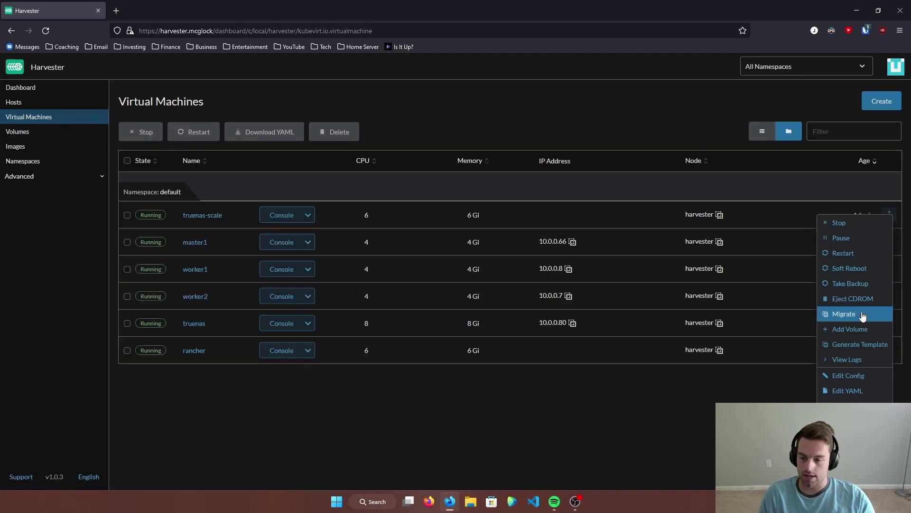
click(855, 376)
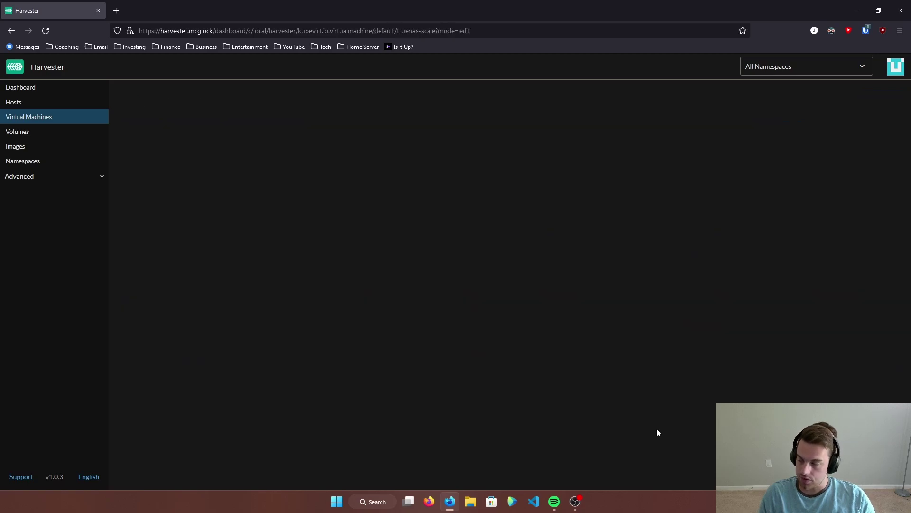
click(151, 192)
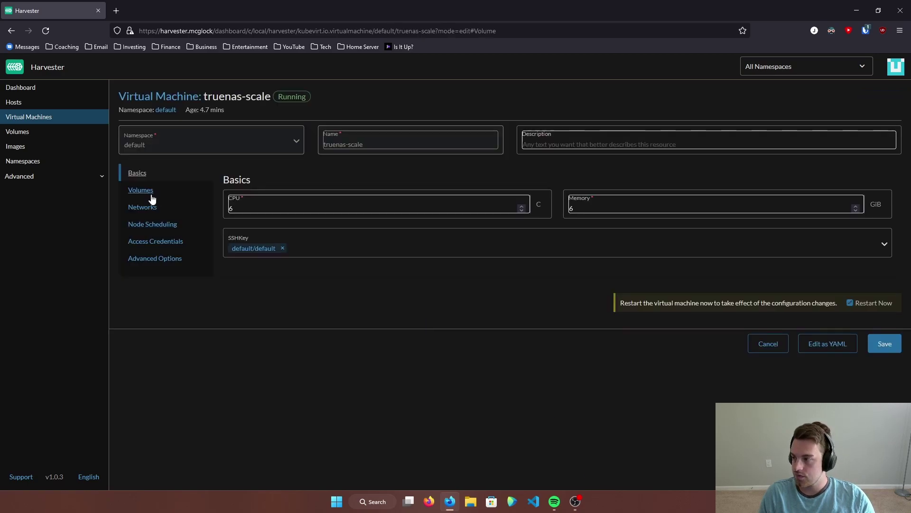
scroll(712, 285, down, 1)
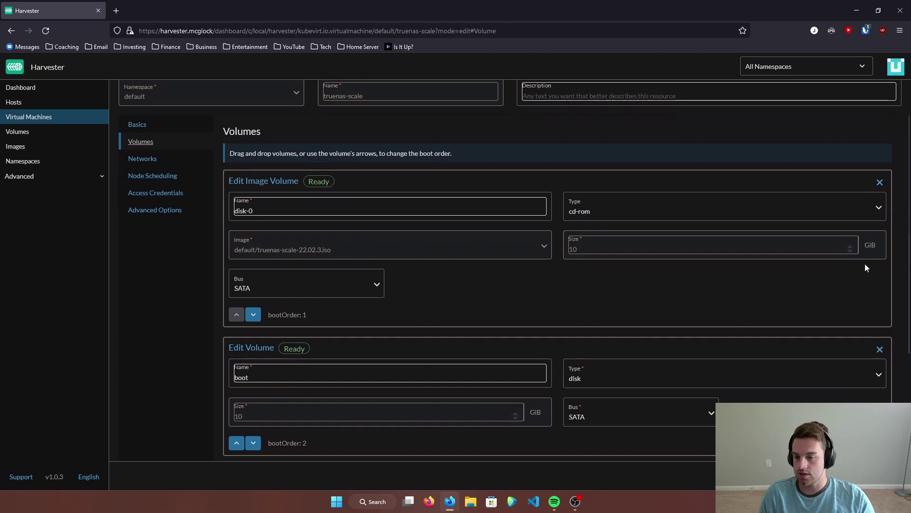
click(880, 183)
click(505, 293)
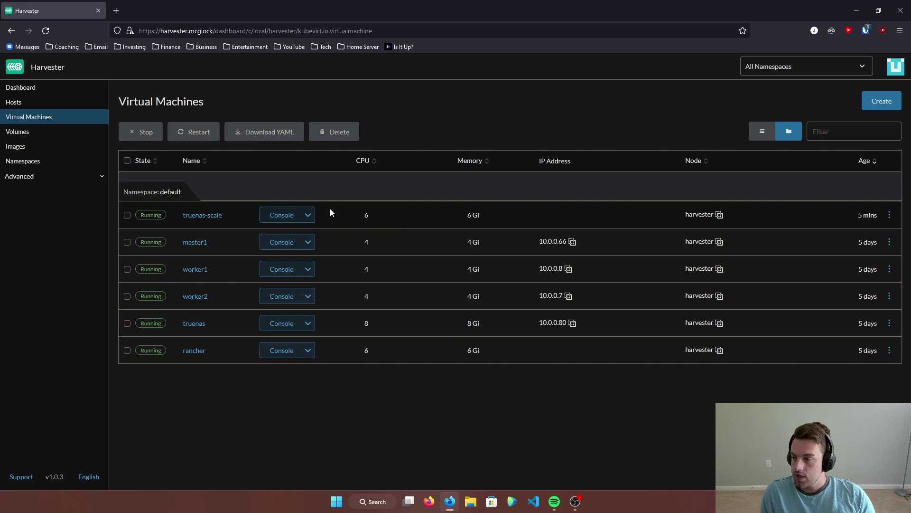
Open the truenas-scale console in Web VNC and follow the boot until the web interface address can be read
click(308, 215)
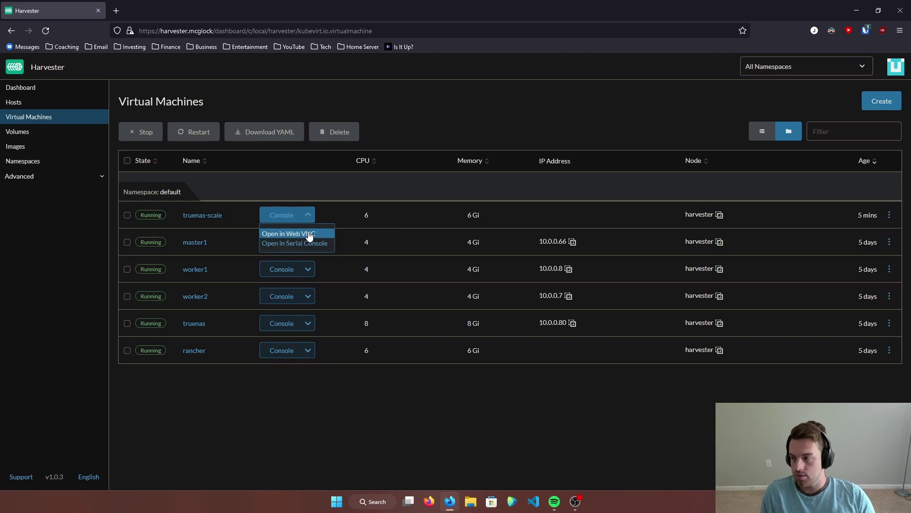
click(309, 234)
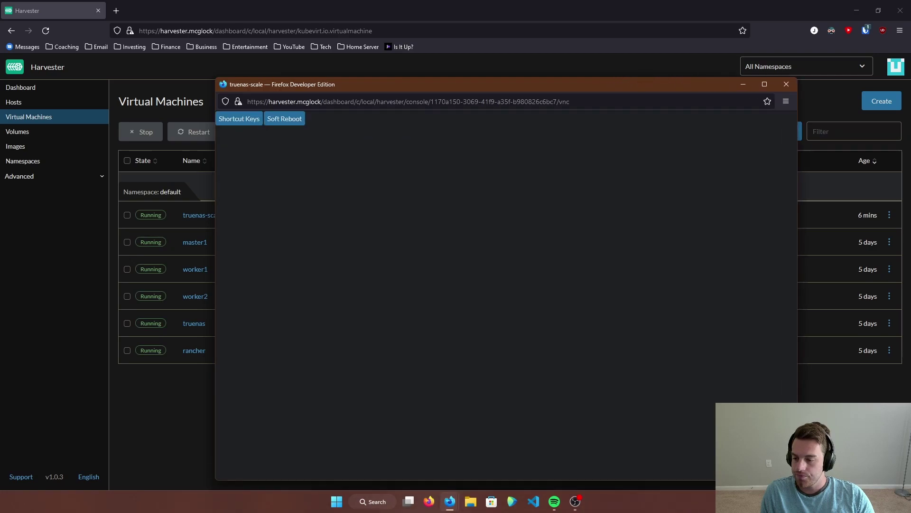
drag(496, 84, 485, 50)
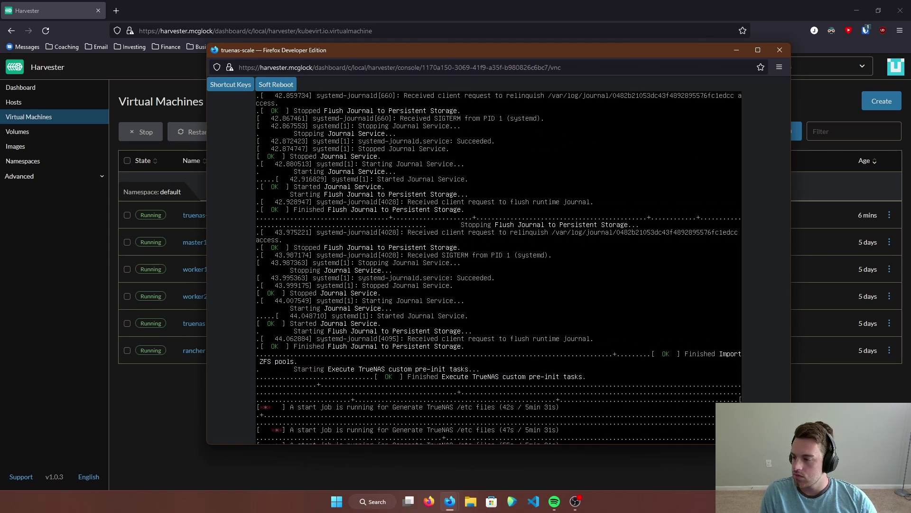
drag(474, 50, 356, 53)
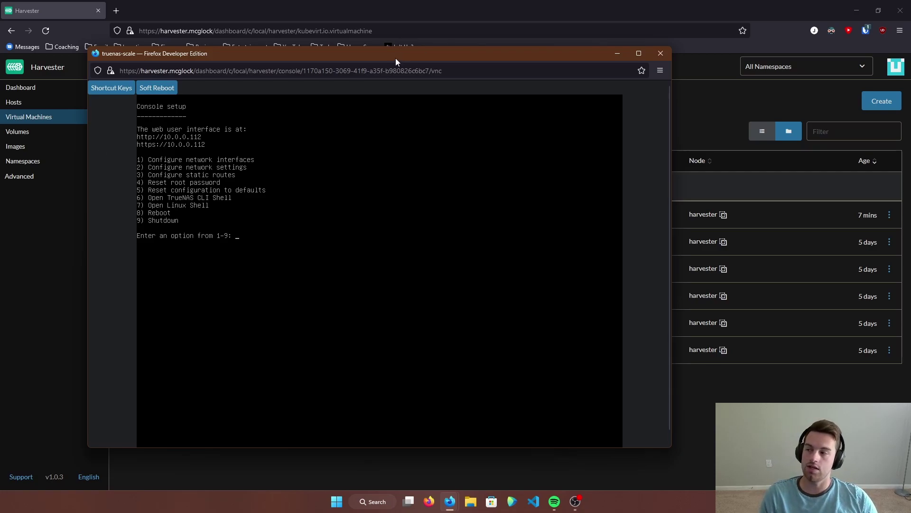
drag(396, 60, 451, 67)
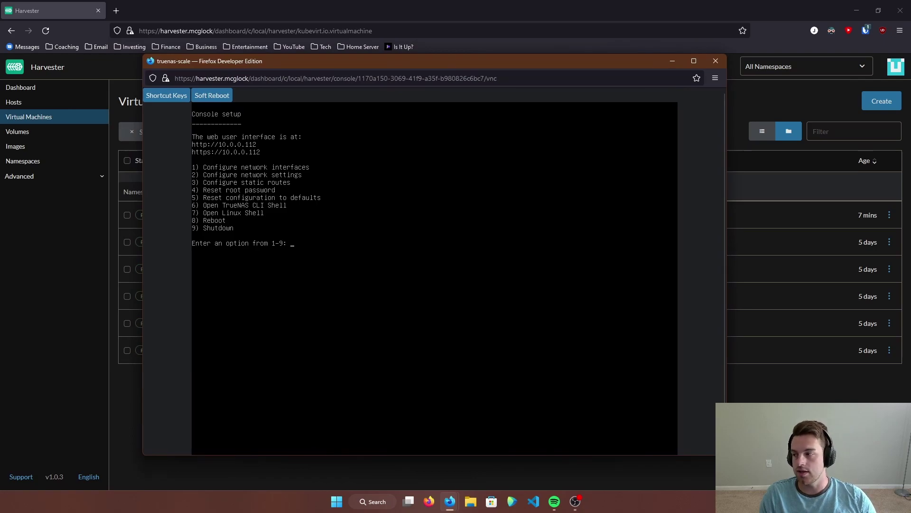
Open the TrueNAS web interface at 10.0.0.112 in a new tab, log in as root with the account password, and dismiss the password-saving offer
click(116, 10)
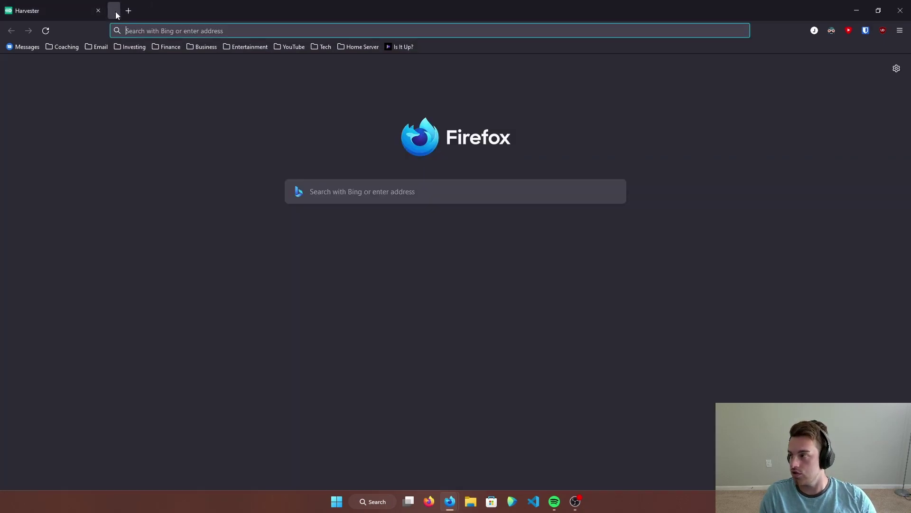
text(http:10.0.0.112)
key(Return)
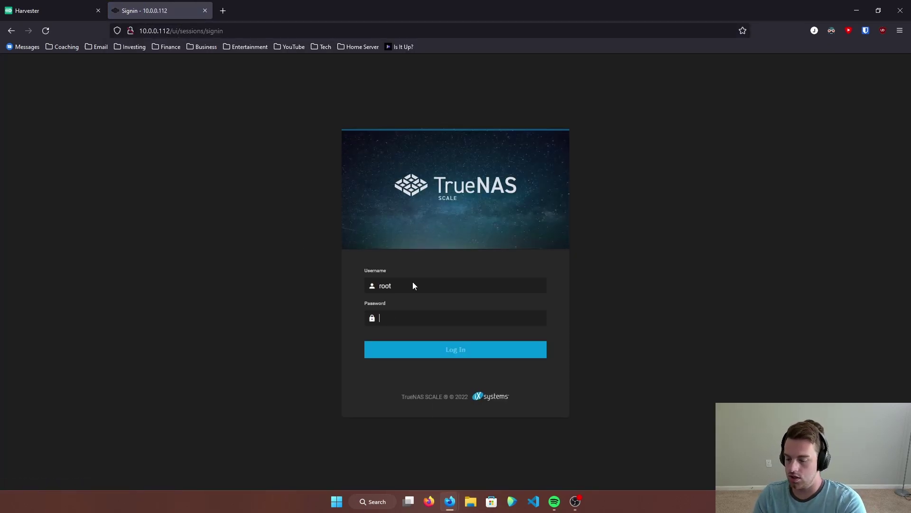
text(****)
key(Return)
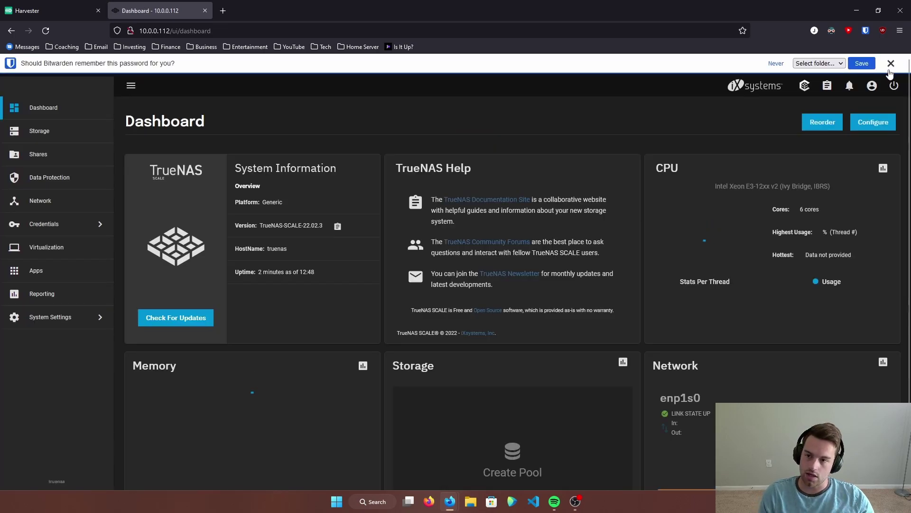
click(891, 63)
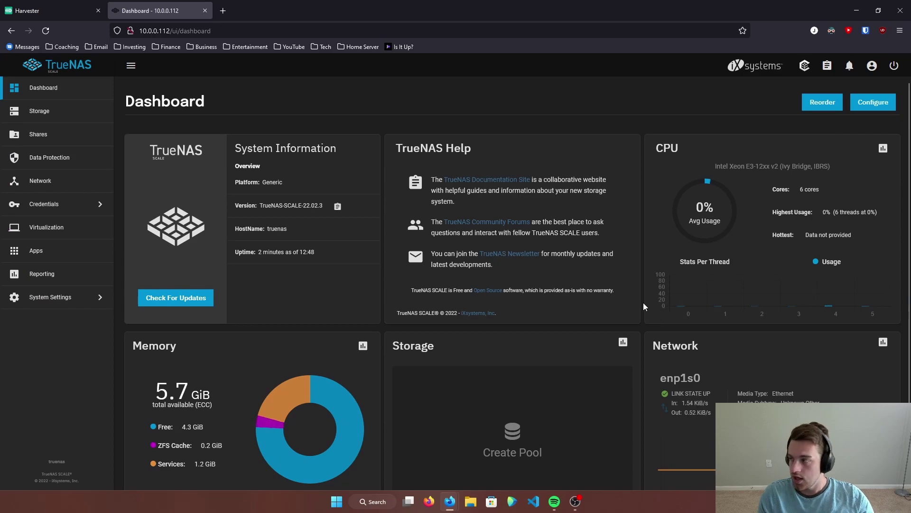
Start a new storage pool with disk sdb as a striped data vdev and force the non-recommended layout
click(73, 120)
click(518, 266)
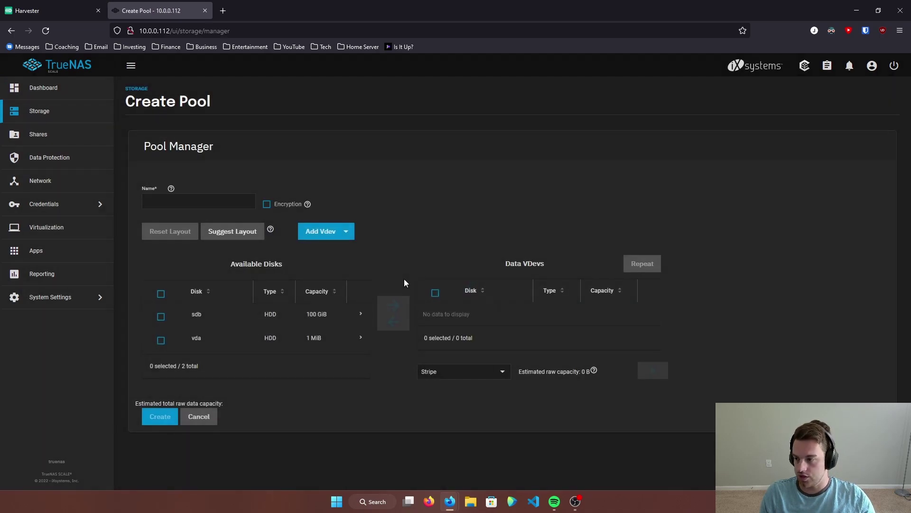
click(161, 317)
click(392, 306)
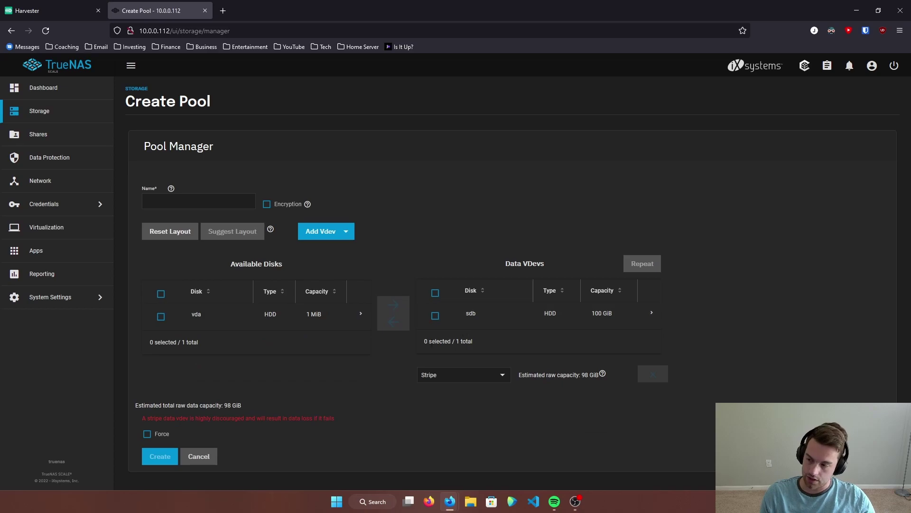
click(147, 435)
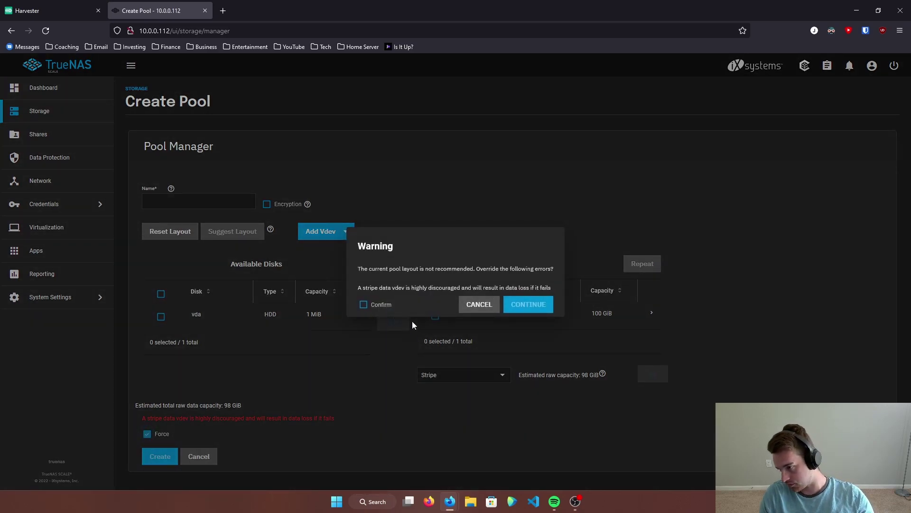
click(363, 304)
click(528, 304)
Name the pool data and create it, confirming that the contents of the added disk are erased
click(183, 203)
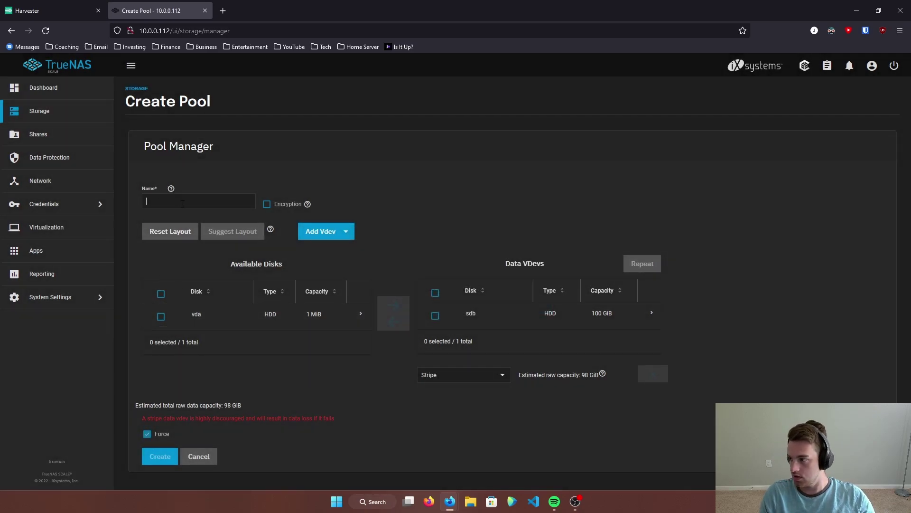
text(data)
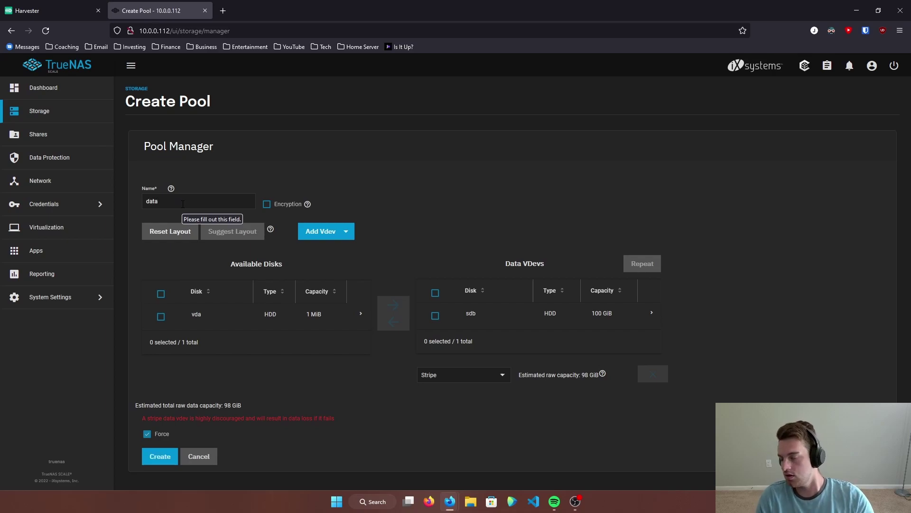
click(162, 459)
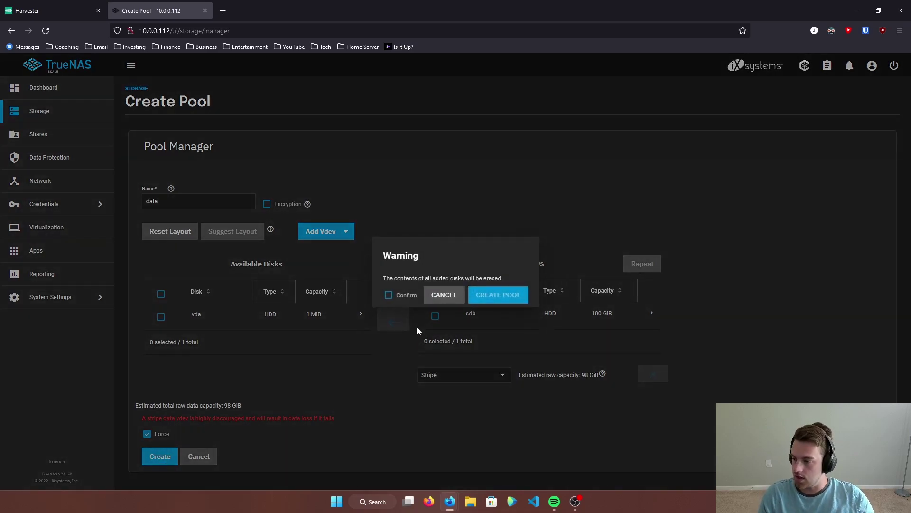
click(388, 295)
click(496, 294)
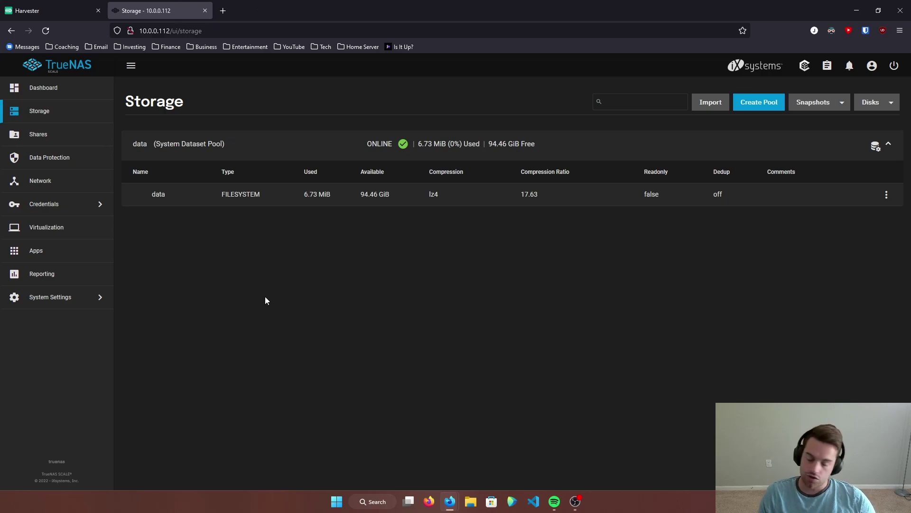
Close the TrueNAS web interface and delete the truenas-scale virtual machine together with its boot and data volumes
click(205, 11)
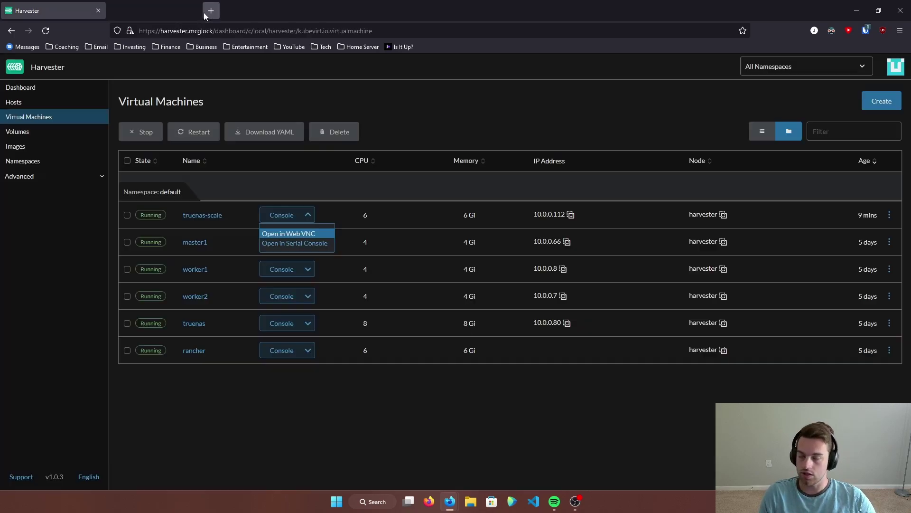
click(125, 216)
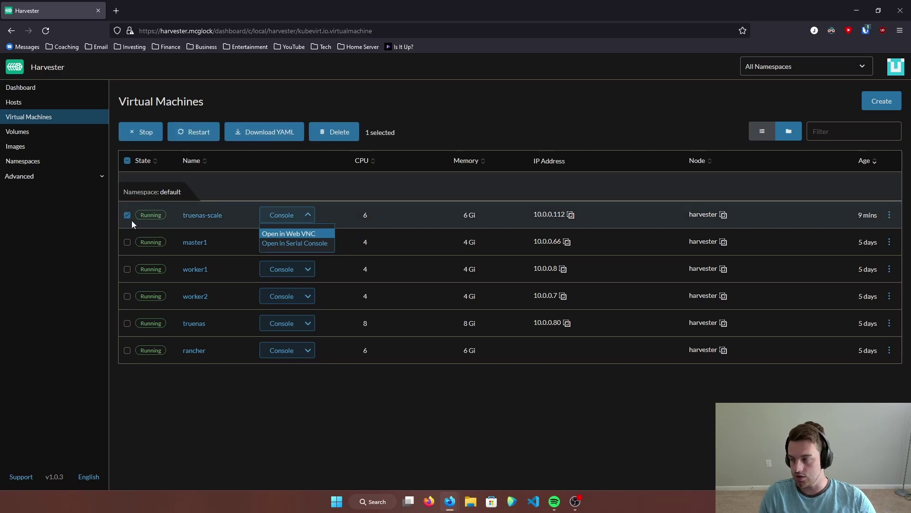
click(341, 133)
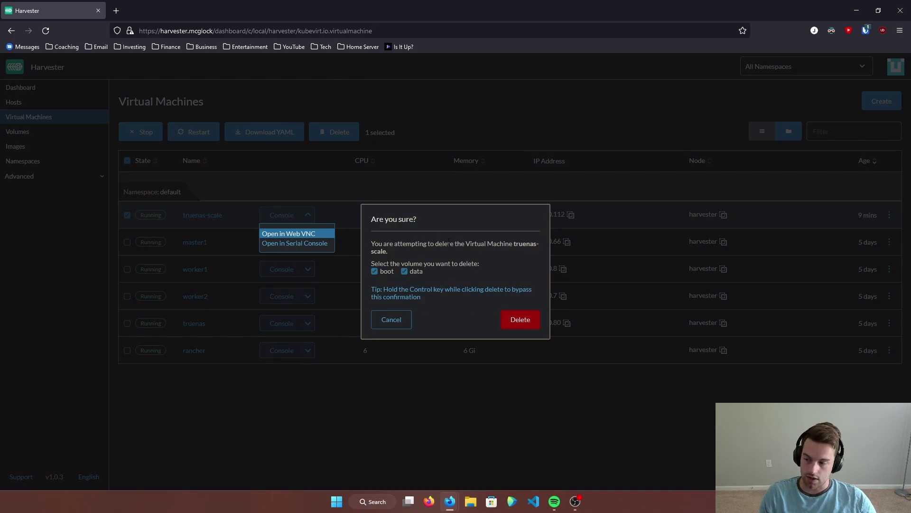
click(520, 320)
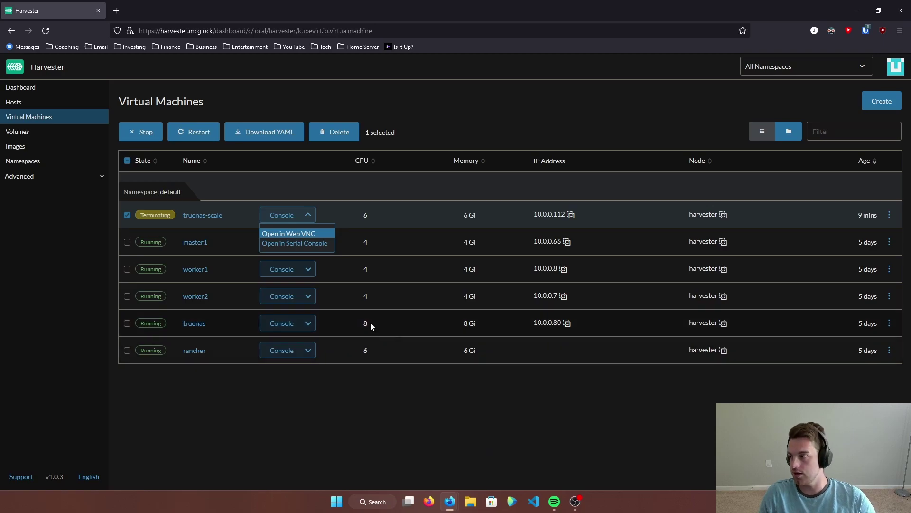
Delete the leftover truenas-scale-disk-0 volume and return to the list of virtual machines
click(74, 133)
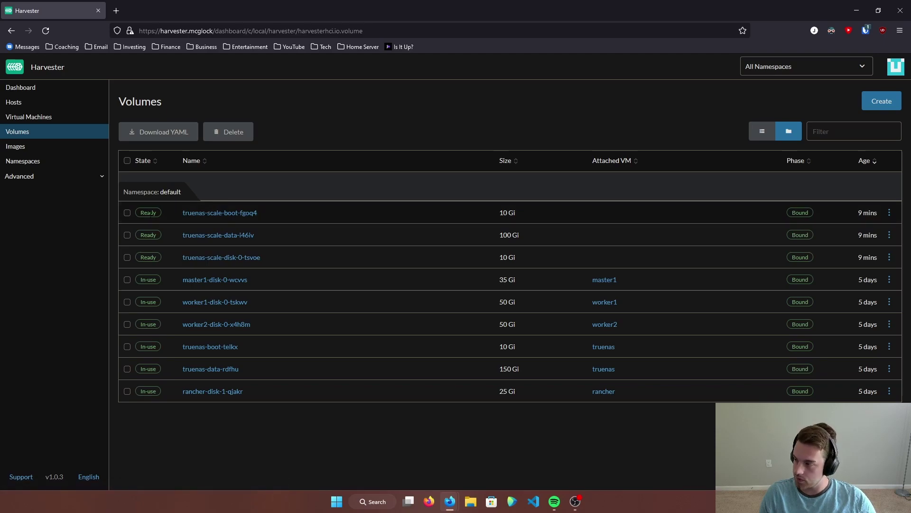
click(127, 213)
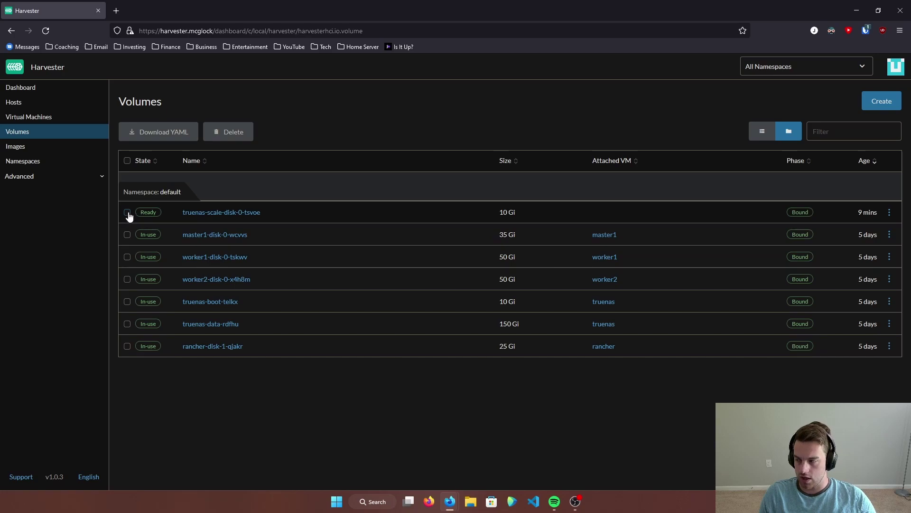
click(127, 213)
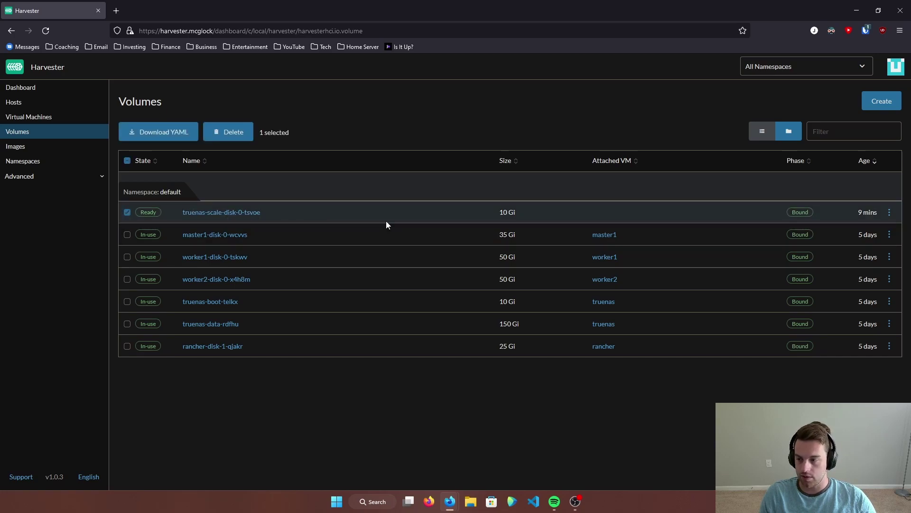
click(234, 138)
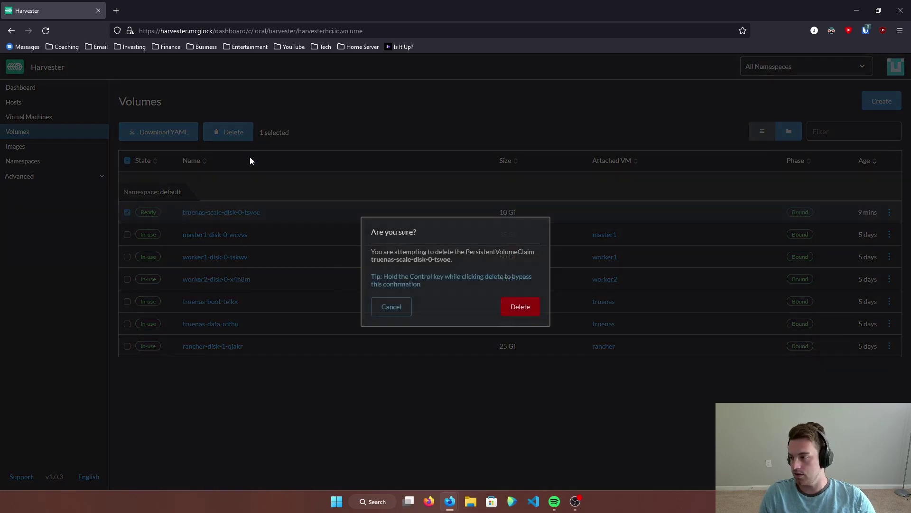
click(519, 308)
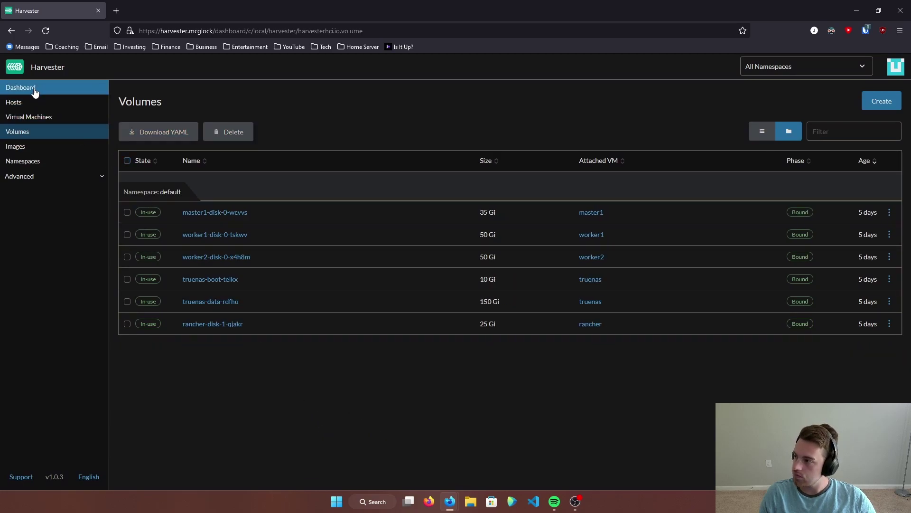
click(30, 116)
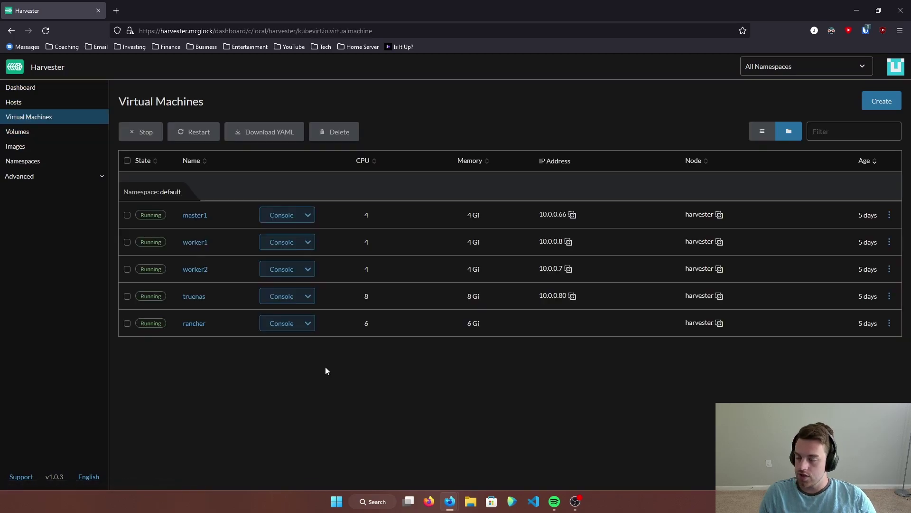